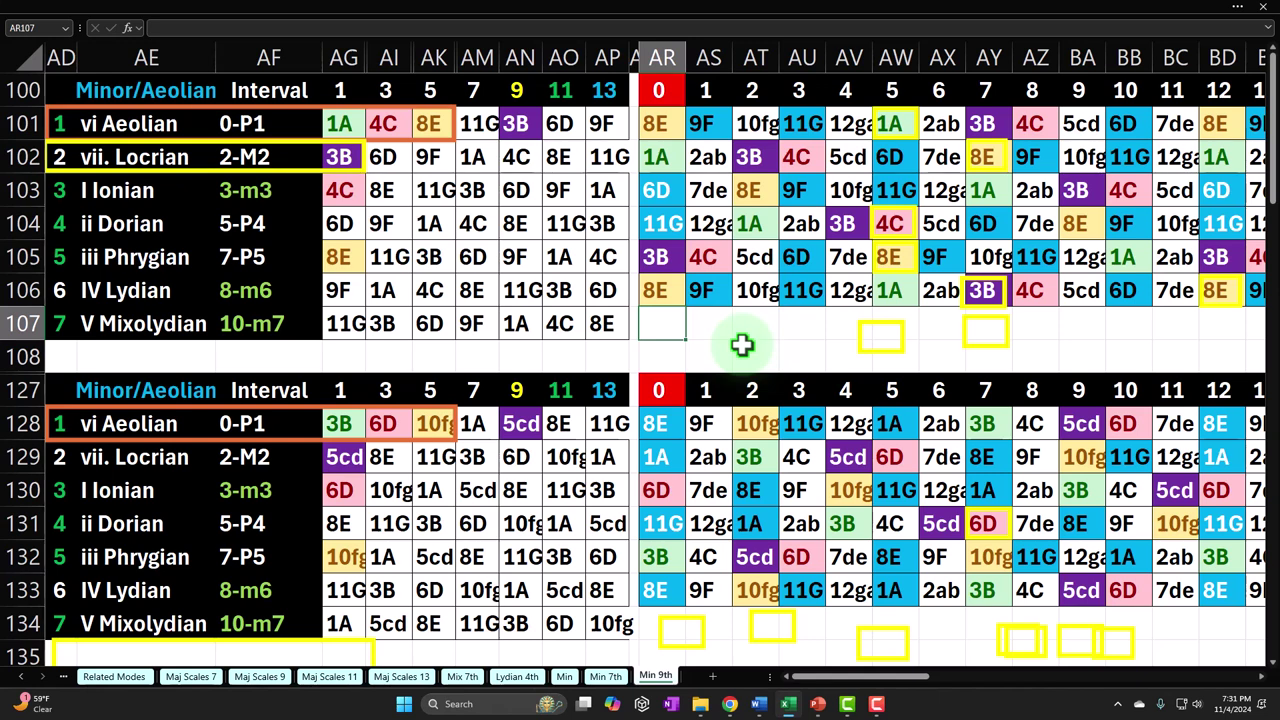
Step: Highlight the open-string to fret 11 area of the upper Minor/Aeolian fretboard grid and examine its notes
click(661, 124)
drag(661, 124, 1110, 290)
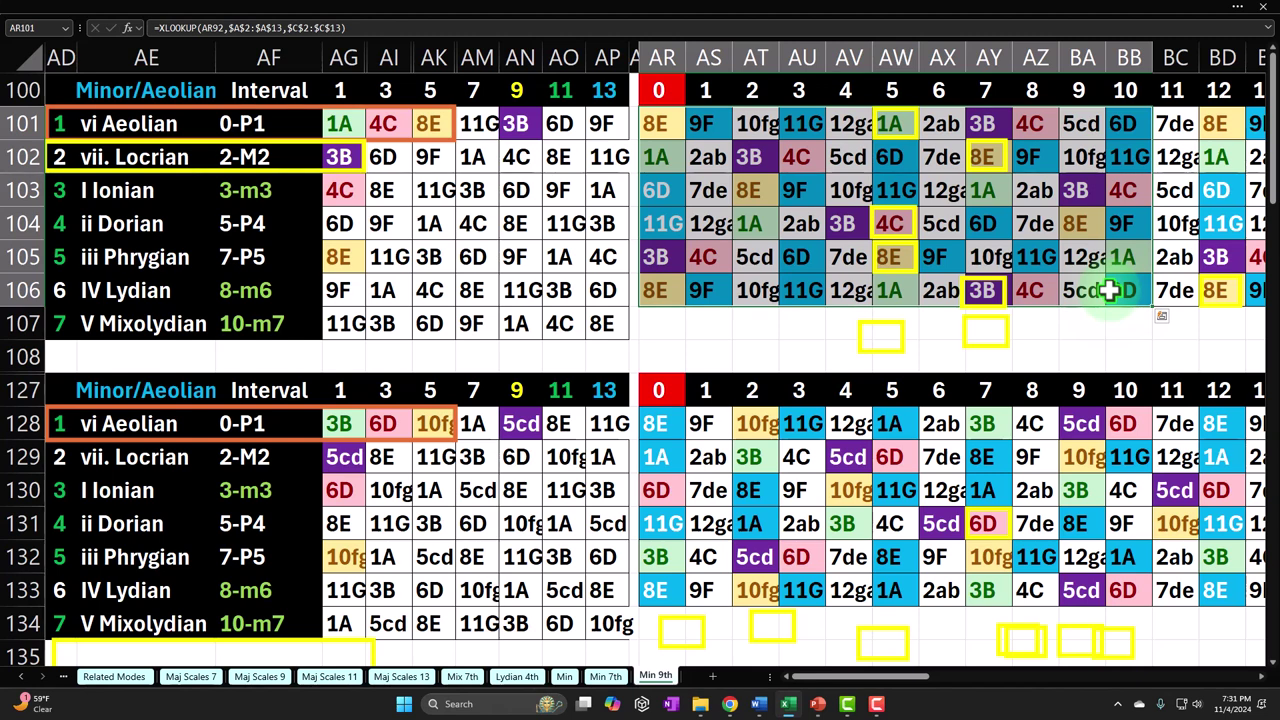
click(656, 127)
drag(700, 125, 1172, 278)
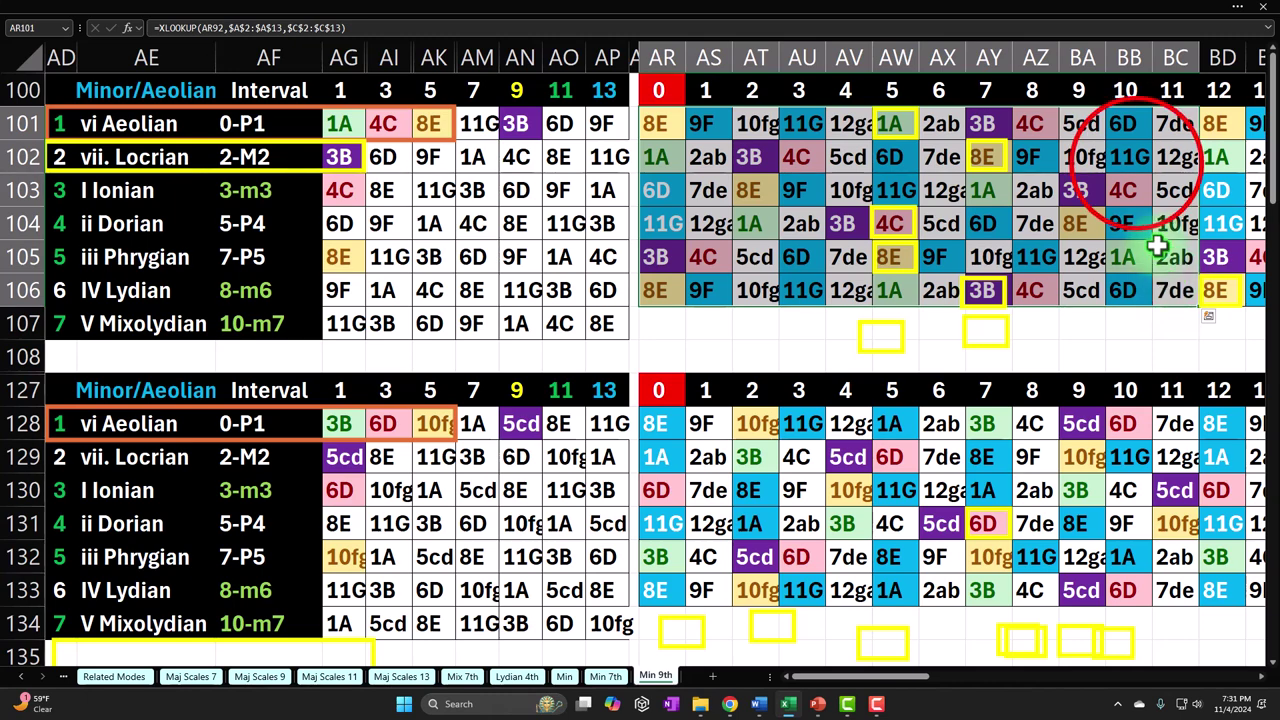
click(1135, 162)
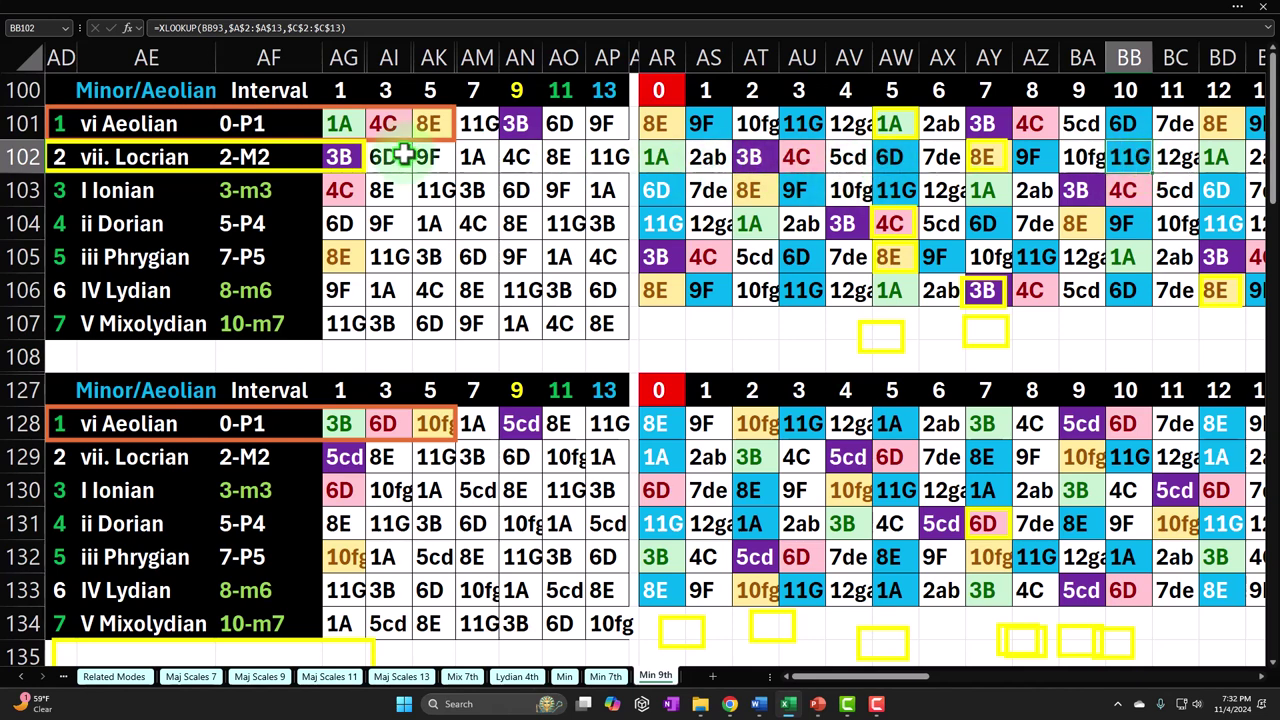
Step: Examine the 7 and 9 chord-degree headings and the seventh mode number in the upper Minor/Aeolian table
click(520, 97)
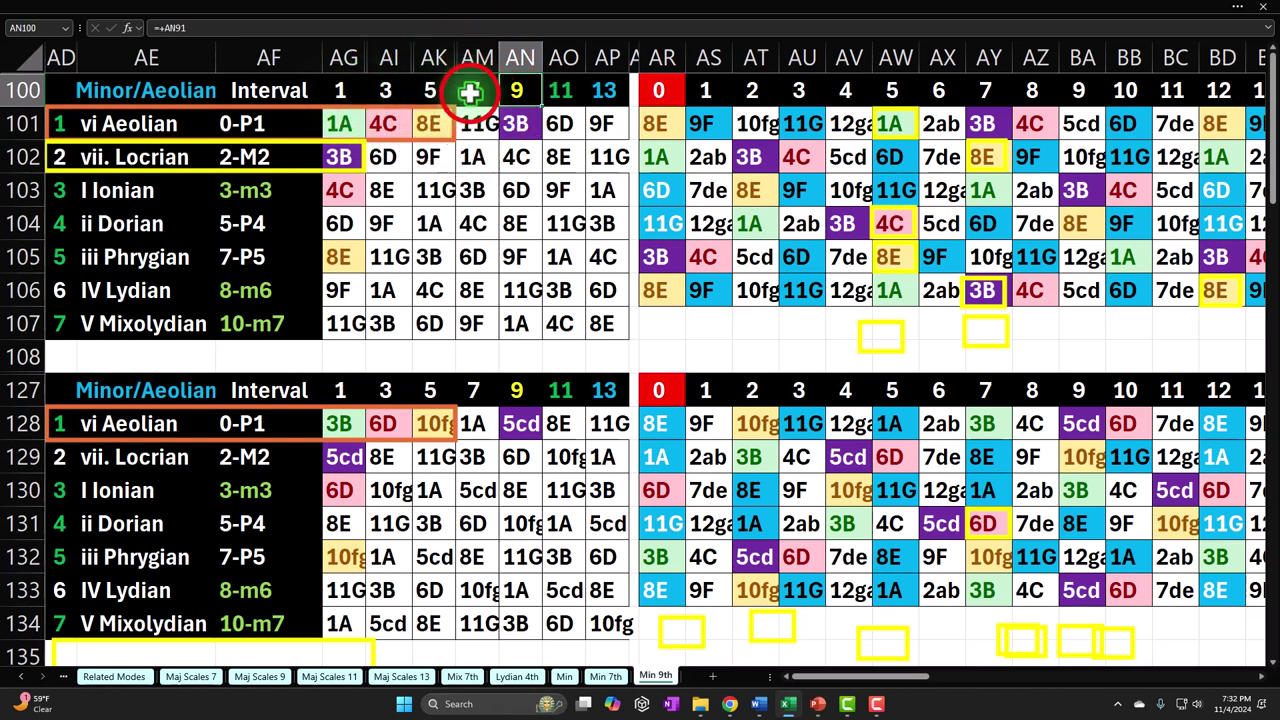
click(470, 92)
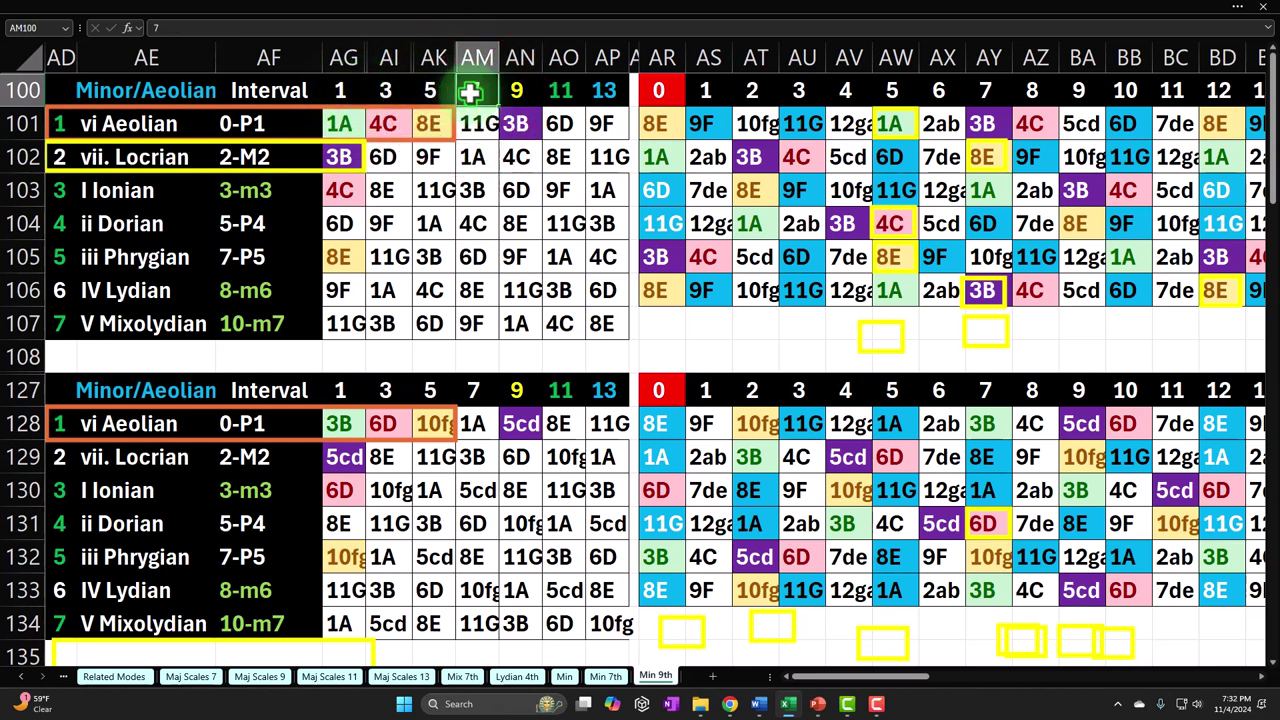
click(510, 90)
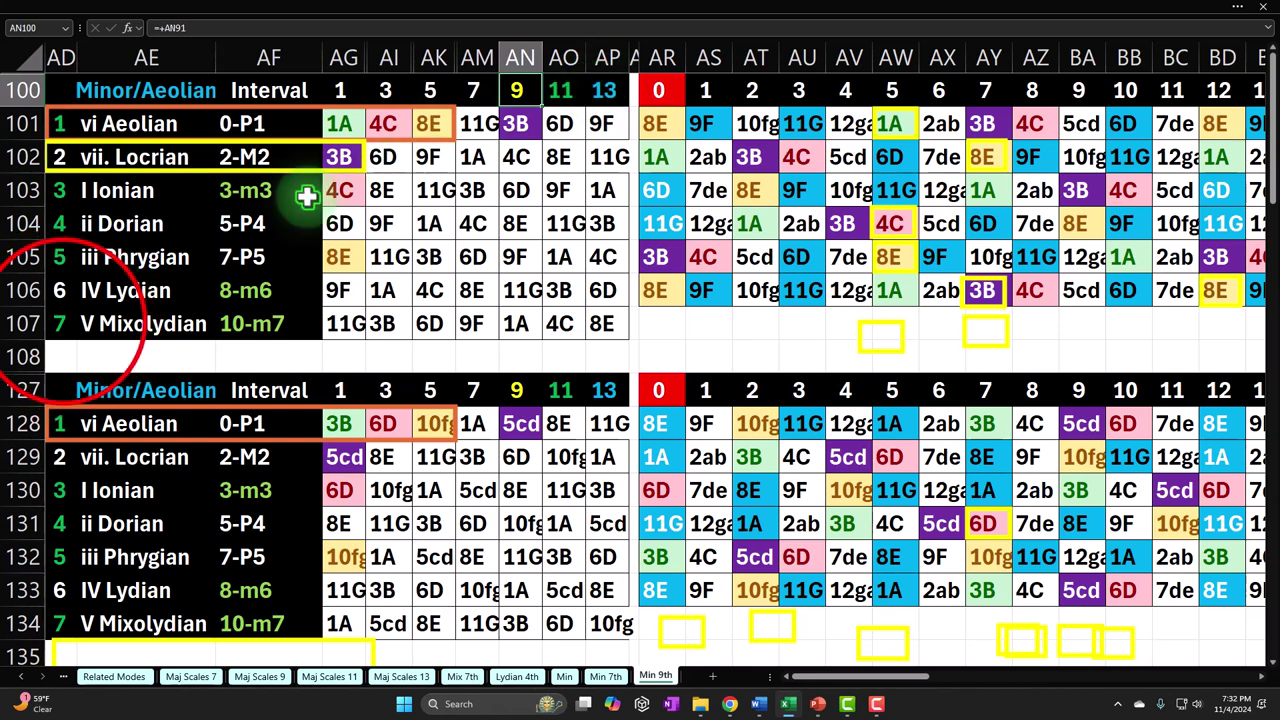
click(60, 322)
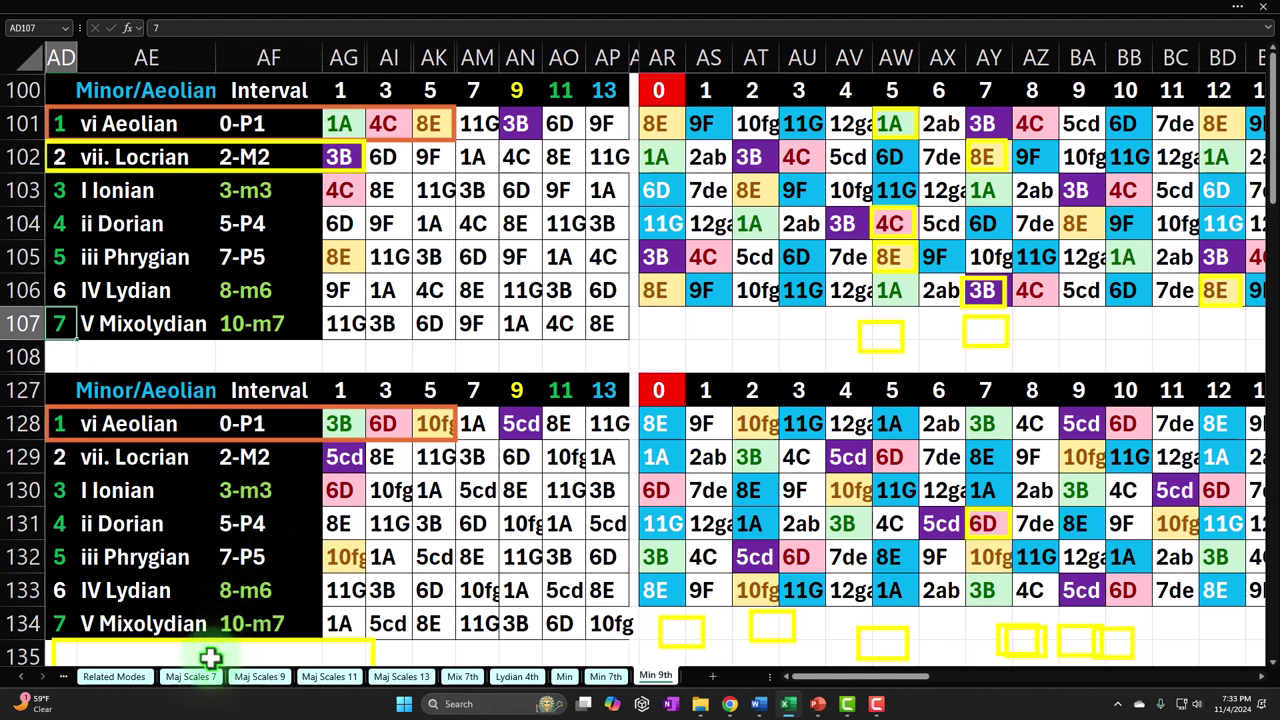
Step: On the Maj Scales 7 sheet, review the first Major/Ionian table's mode names, upper chord-degree headings and I Ionian note row
click(185, 677)
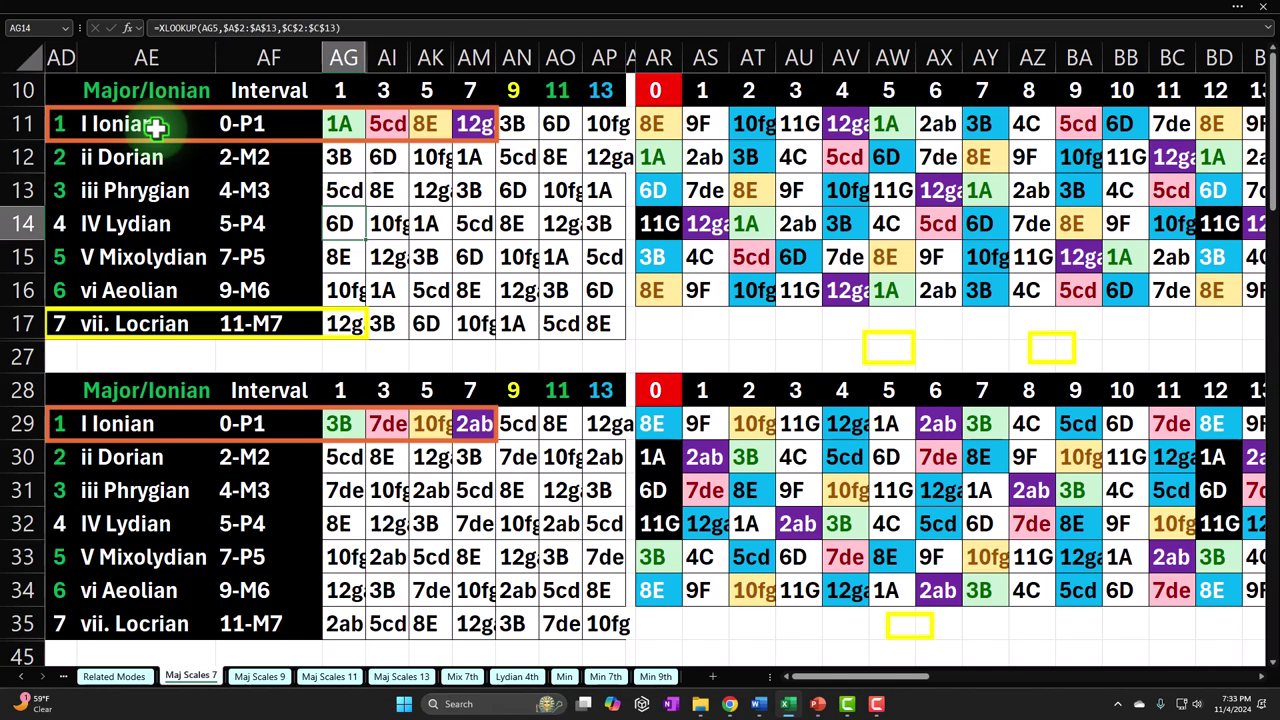
scroll(271, 370, down, 4)
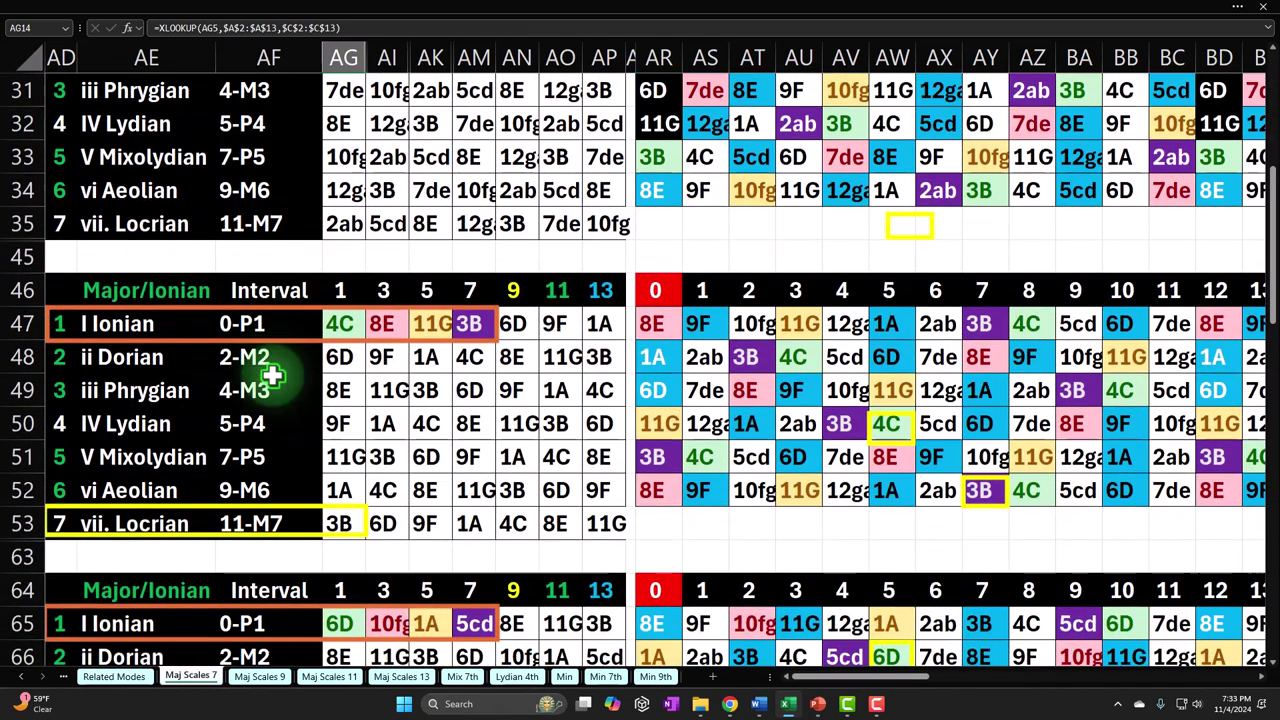
scroll(271, 375, down, 2)
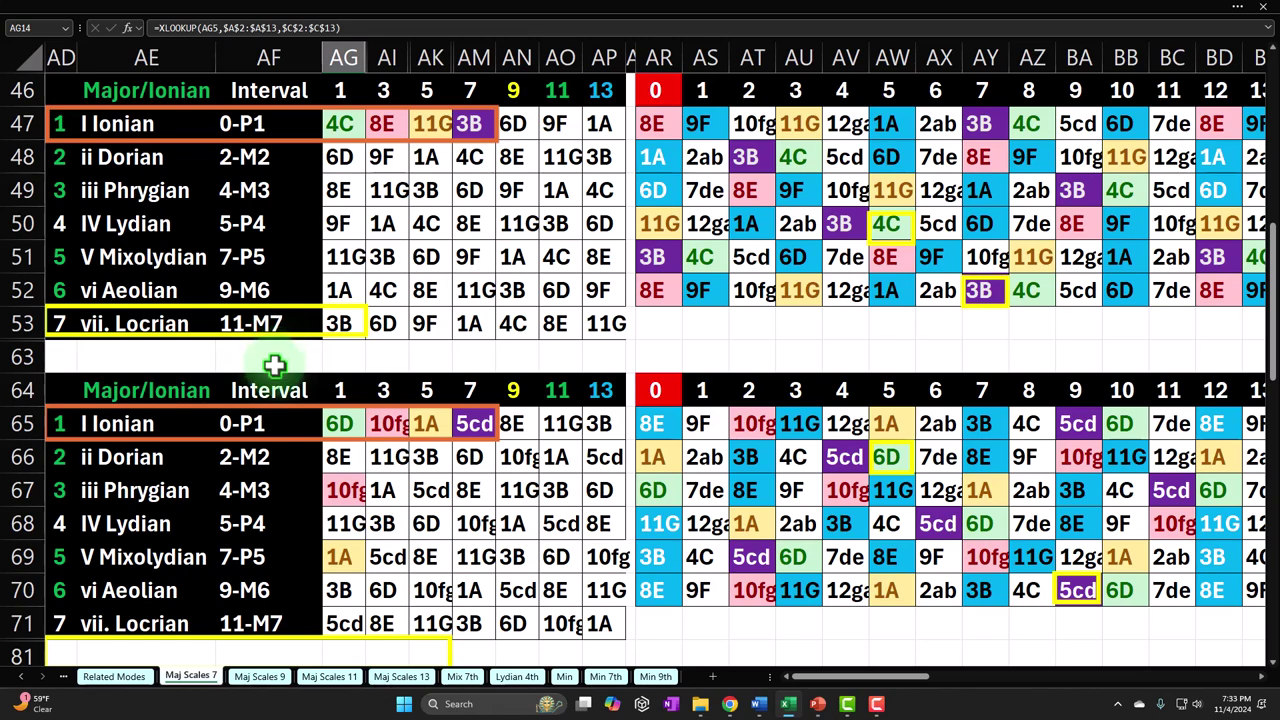
scroll(274, 365, up, 6)
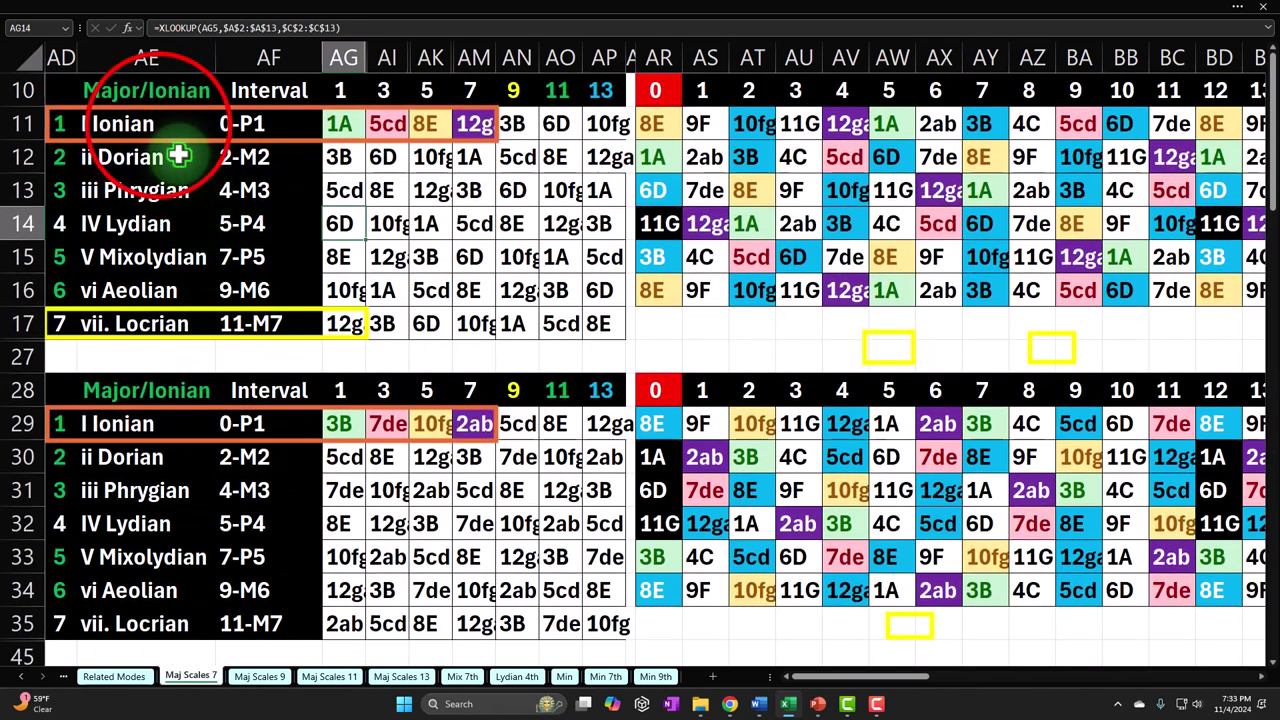
drag(163, 123, 163, 310)
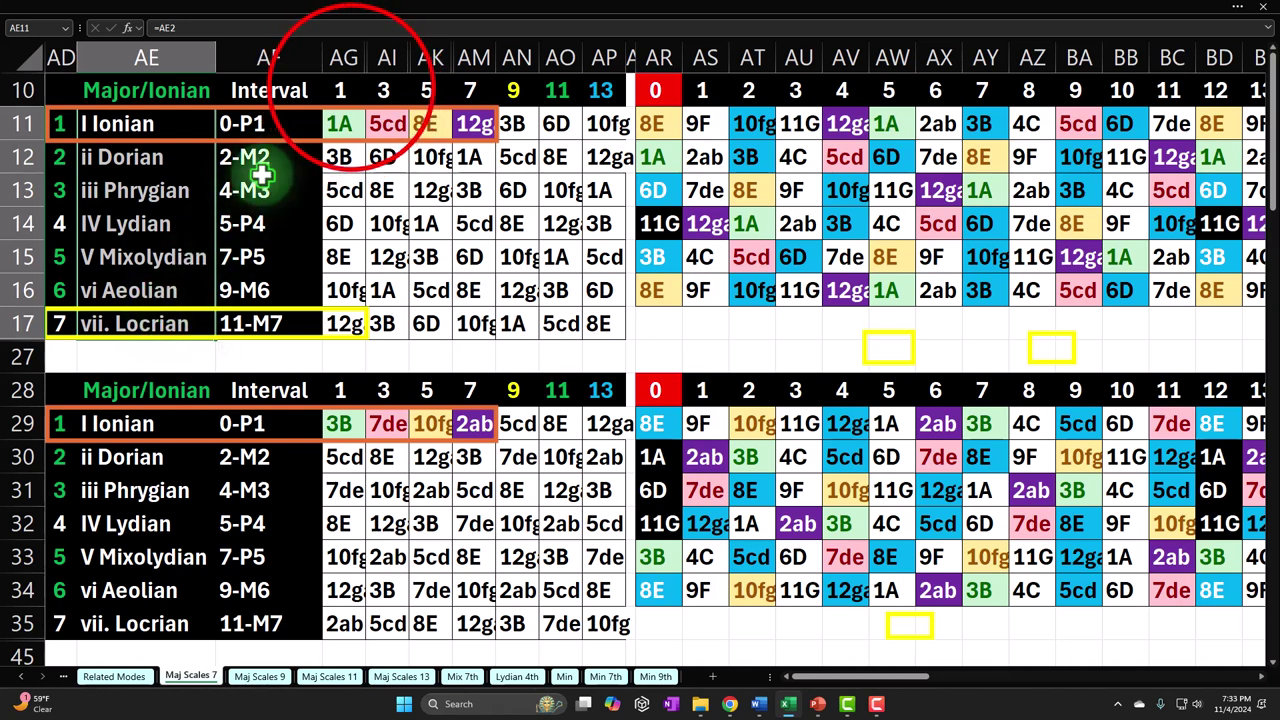
drag(340, 90, 585, 92)
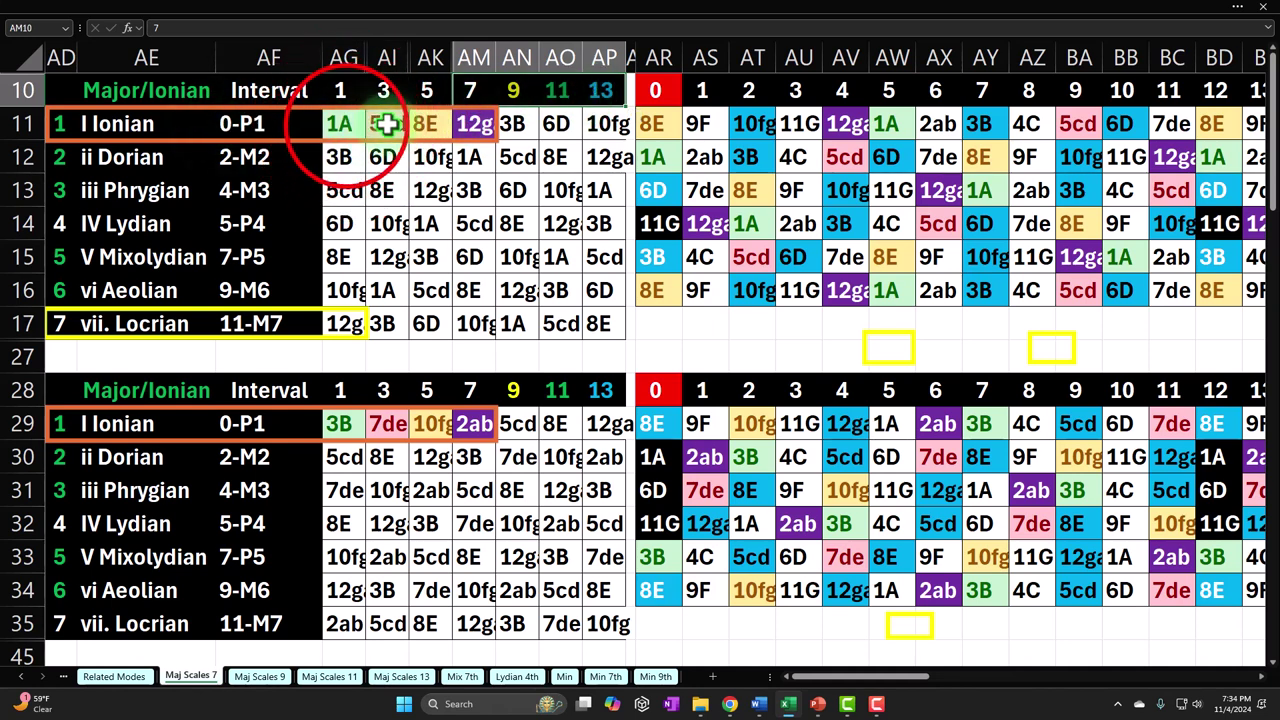
drag(345, 124, 585, 138)
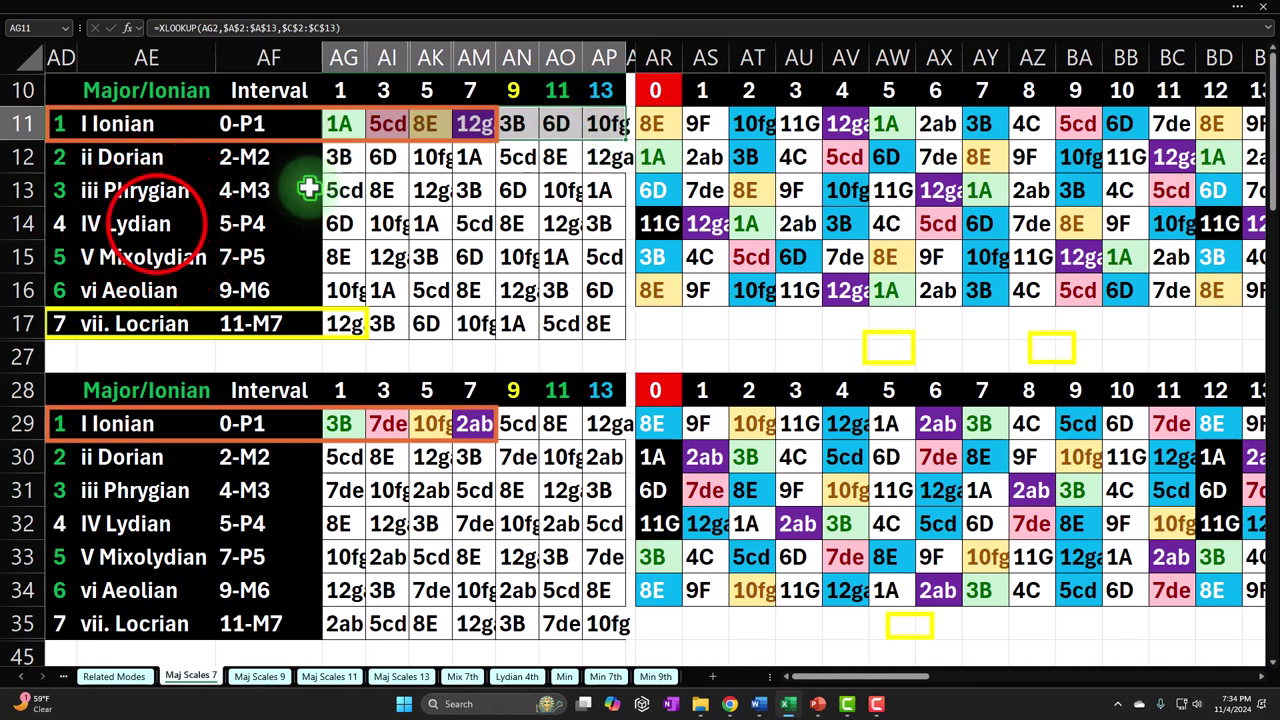
Step: Compare the IV Lydian and V Mixolydian modes and their root notes, and look through the Major/Ionian tables for the other keys
click(162, 257)
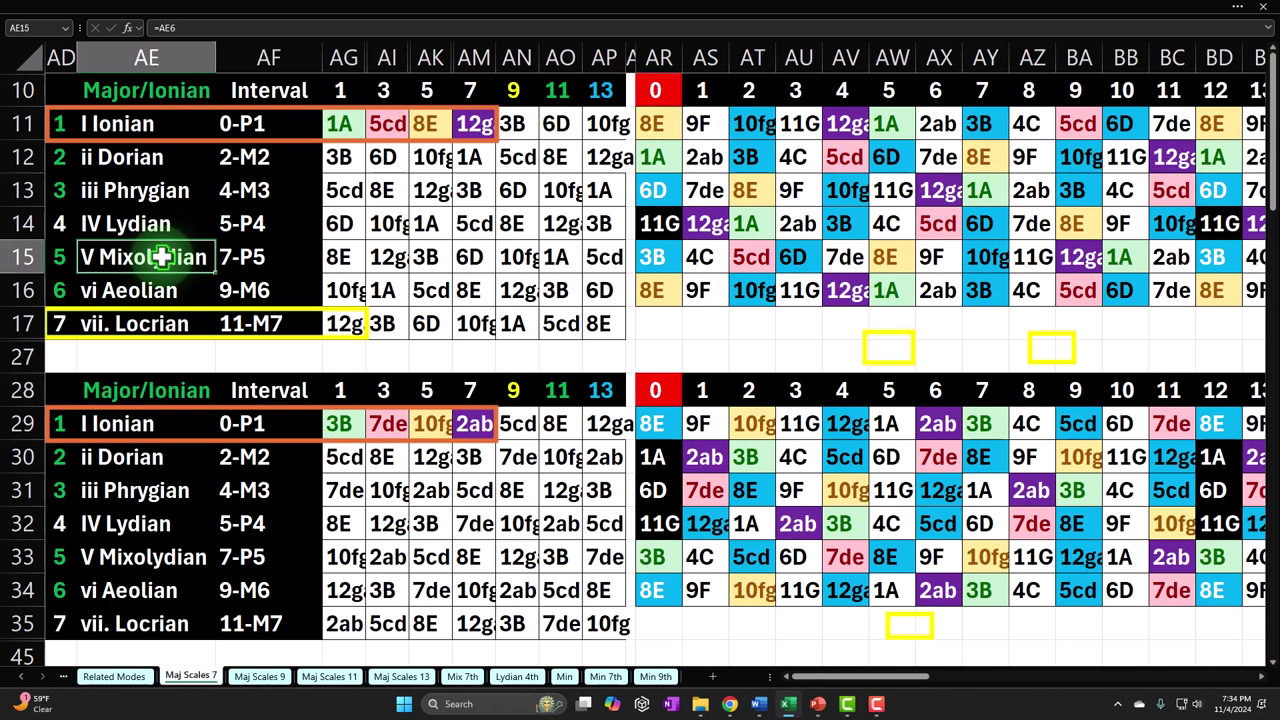
drag(157, 223, 160, 257)
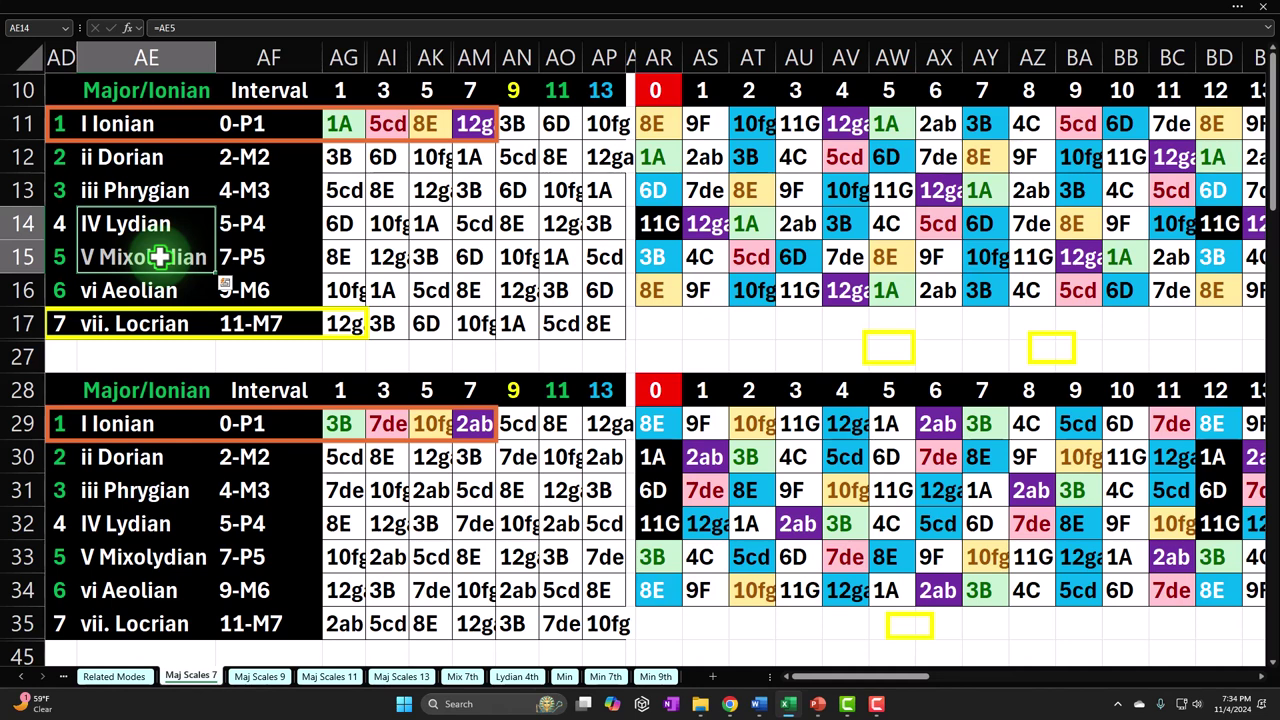
click(343, 257)
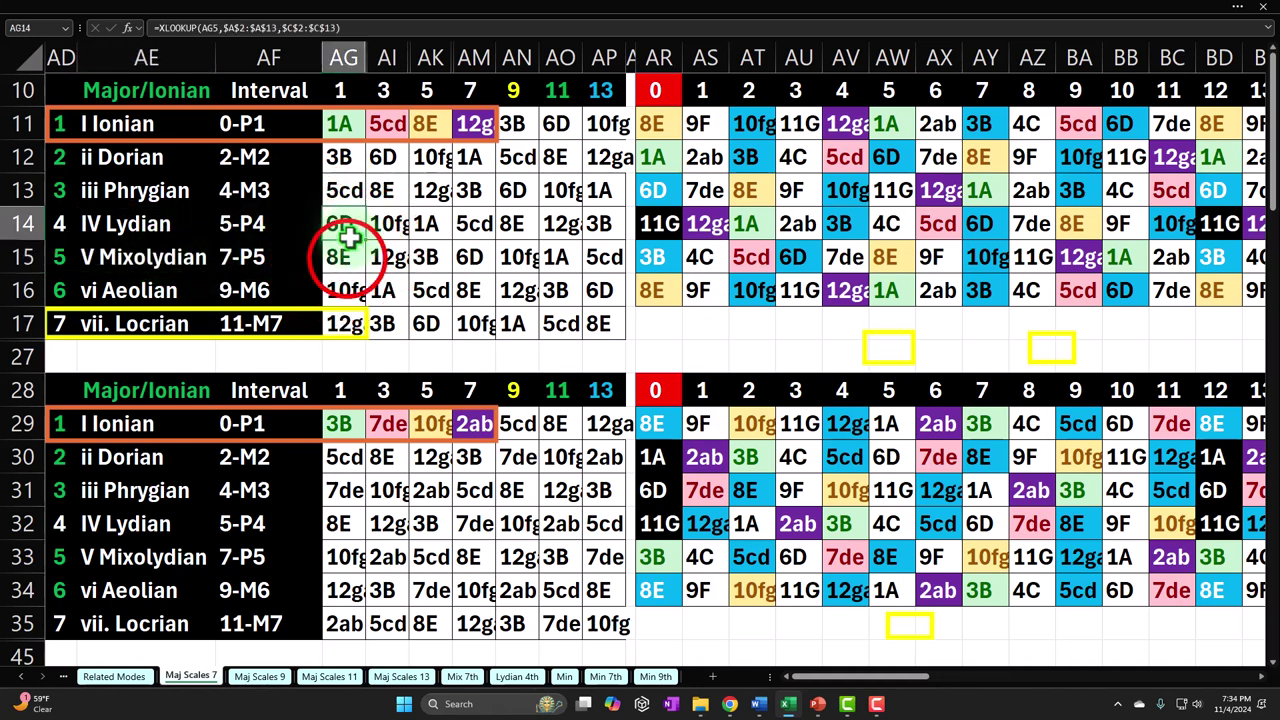
click(344, 222)
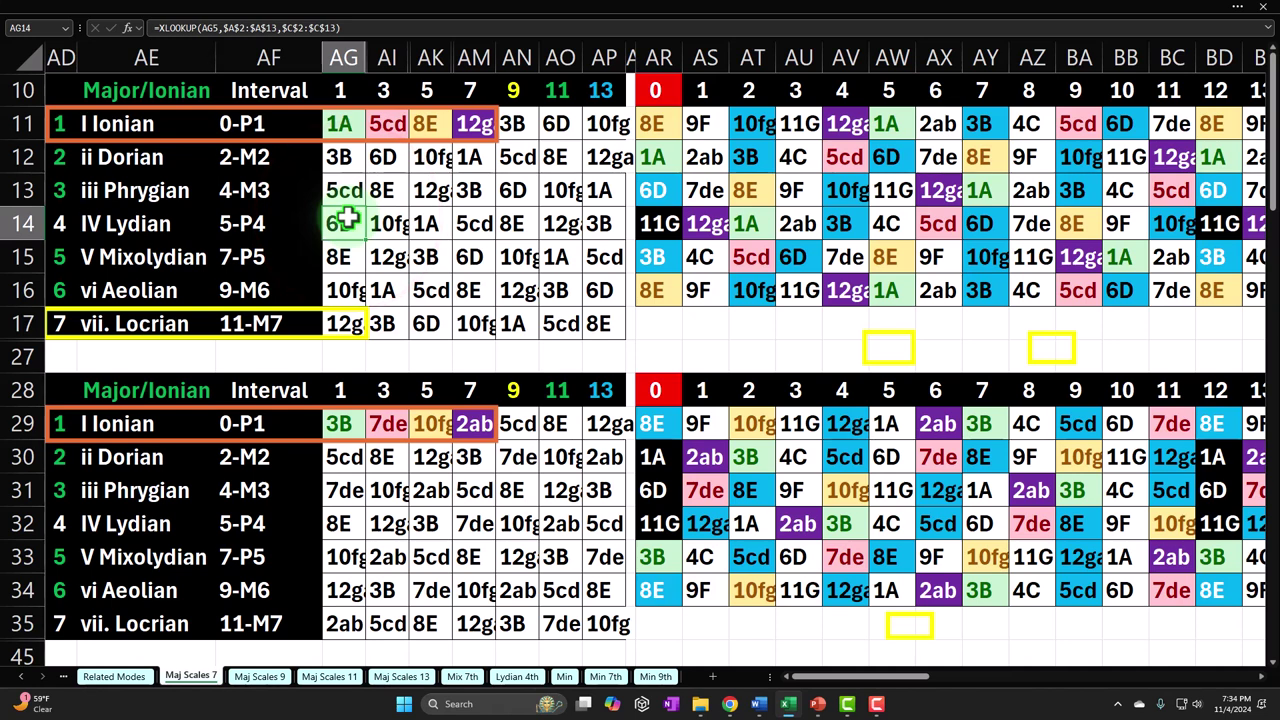
click(344, 254)
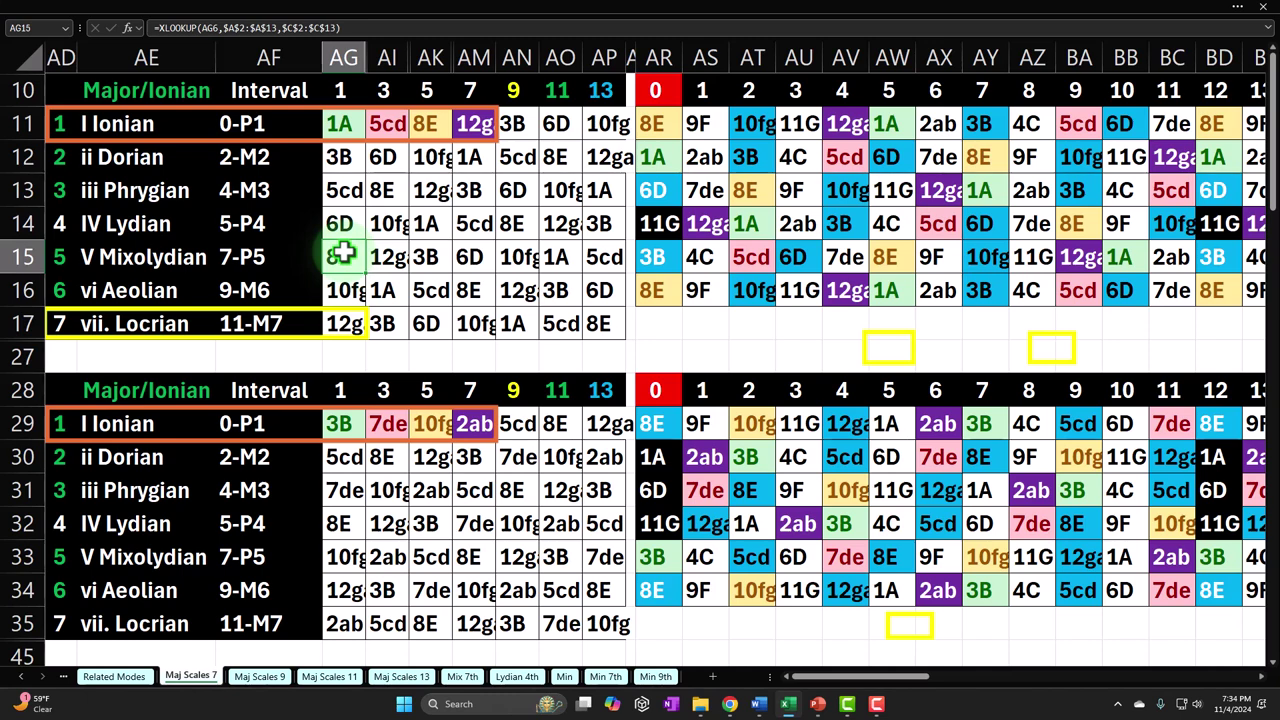
click(160, 280)
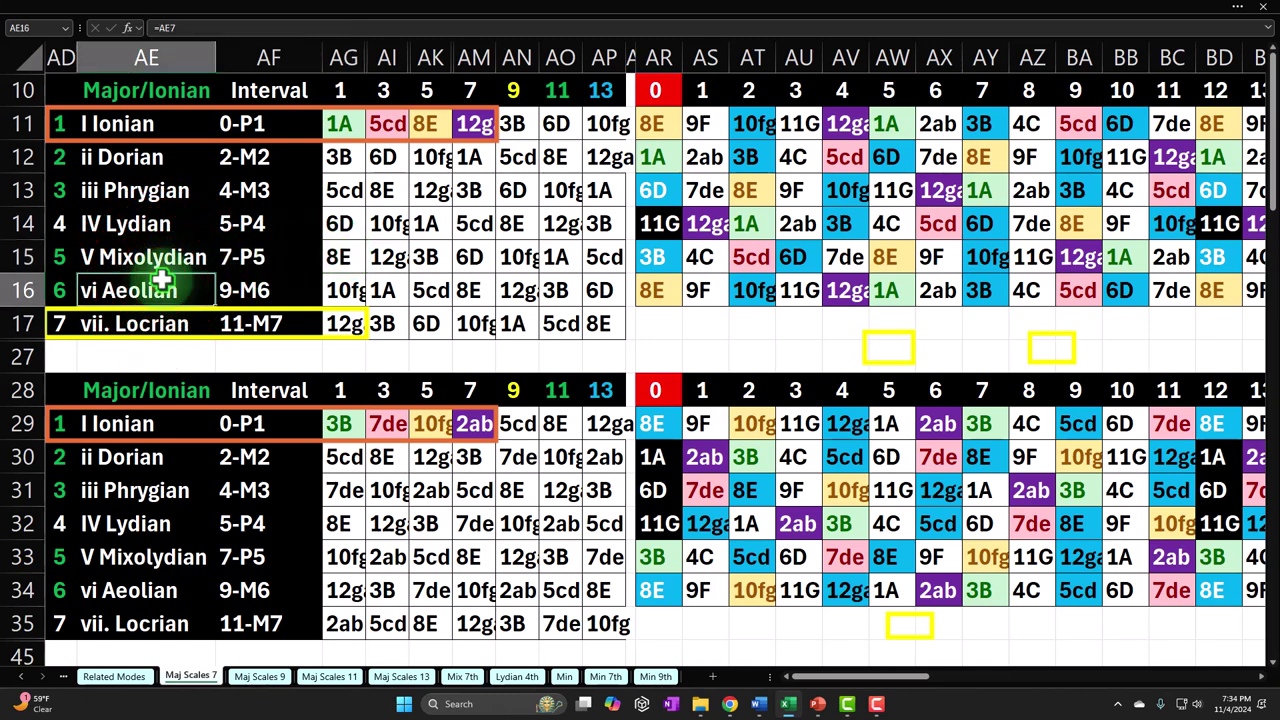
scroll(160, 280, down, 9)
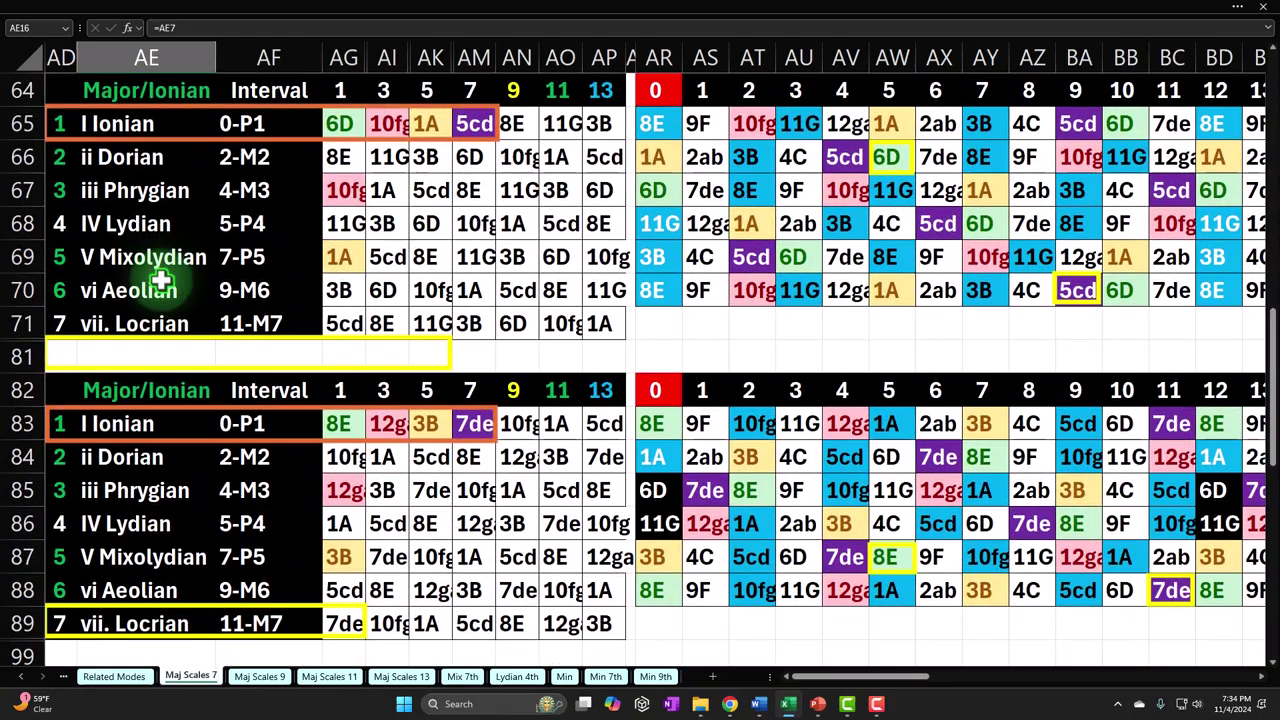
scroll(160, 280, down, 8)
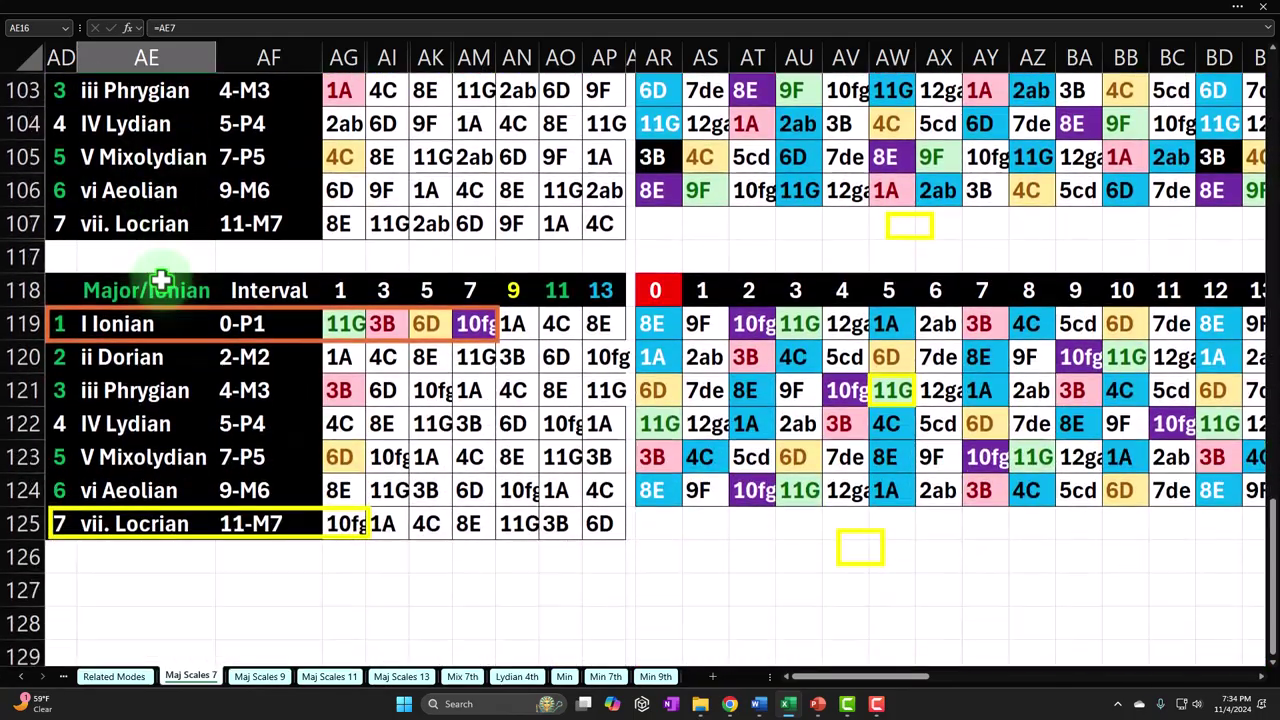
scroll(160, 280, up, 5)
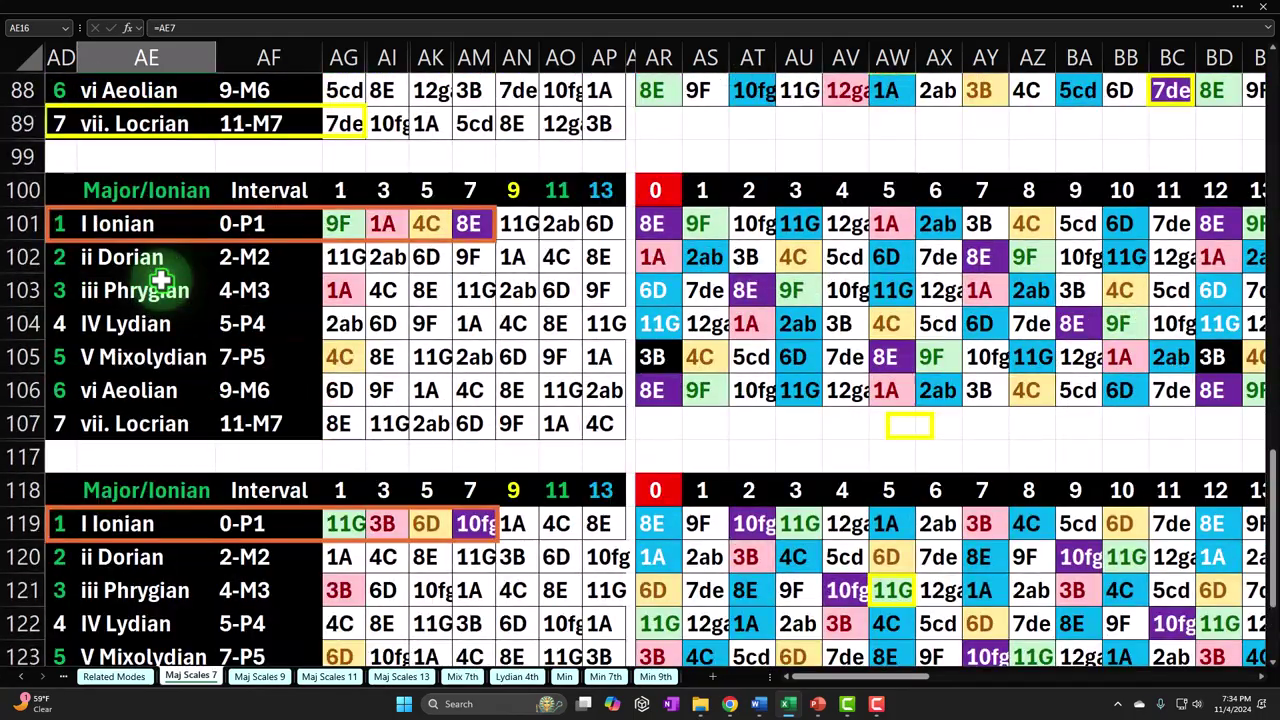
Step: On the Related Modes sheet, find the Minor/Aeolian table and highlight the vi Aeolian notes from degree 1 to 13
click(133, 678)
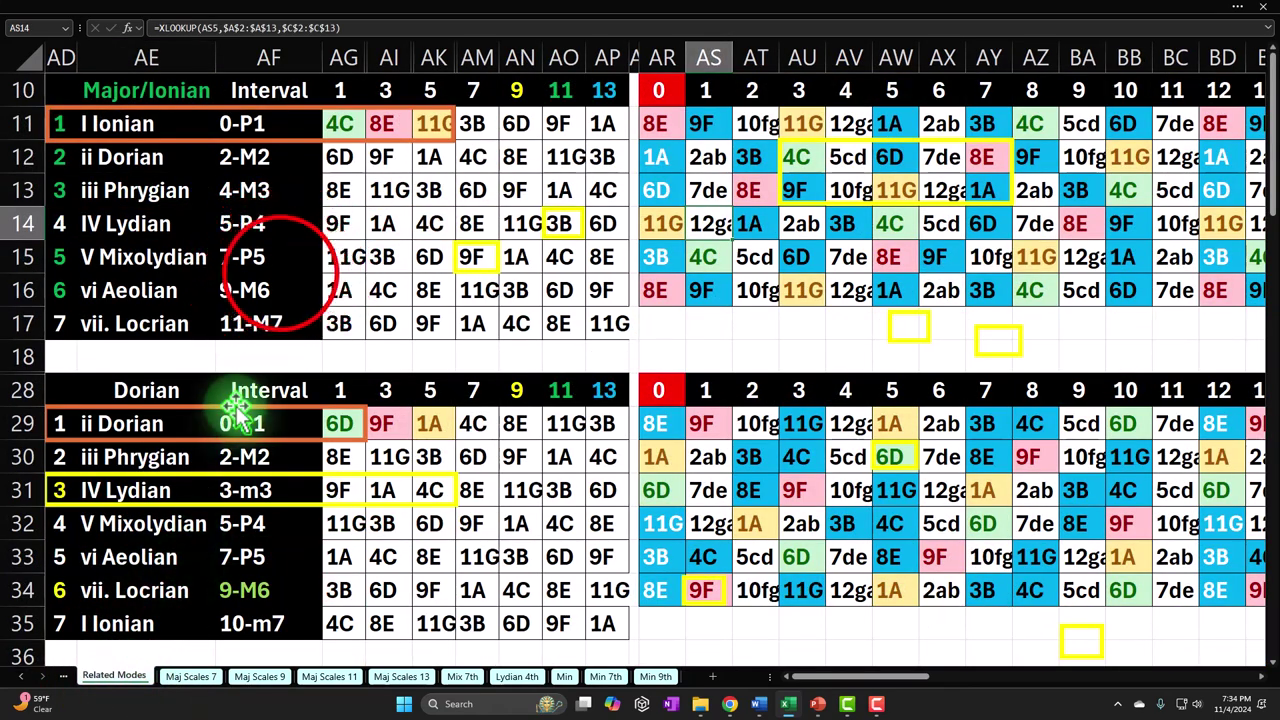
click(282, 285)
scroll(286, 289, down, 3)
scroll(288, 300, up, 3)
scroll(290, 305, down, 10)
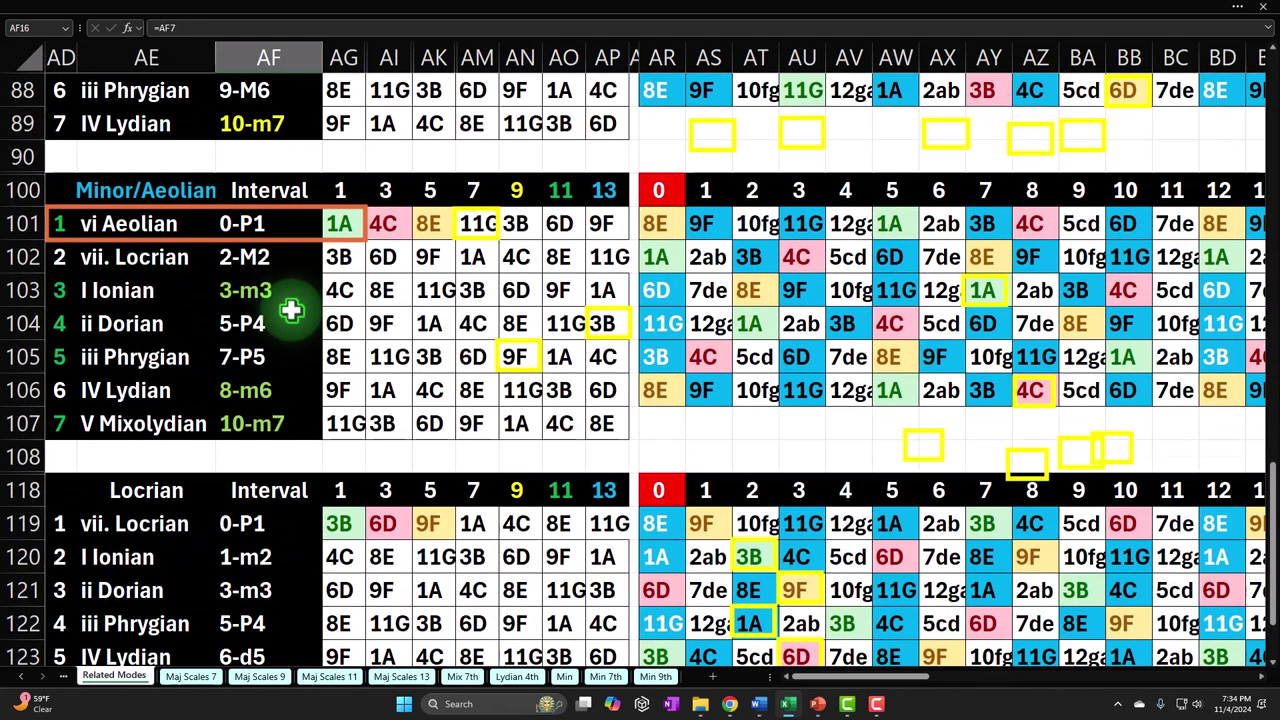
scroll(290, 310, down, 1)
click(330, 160)
drag(338, 123, 603, 120)
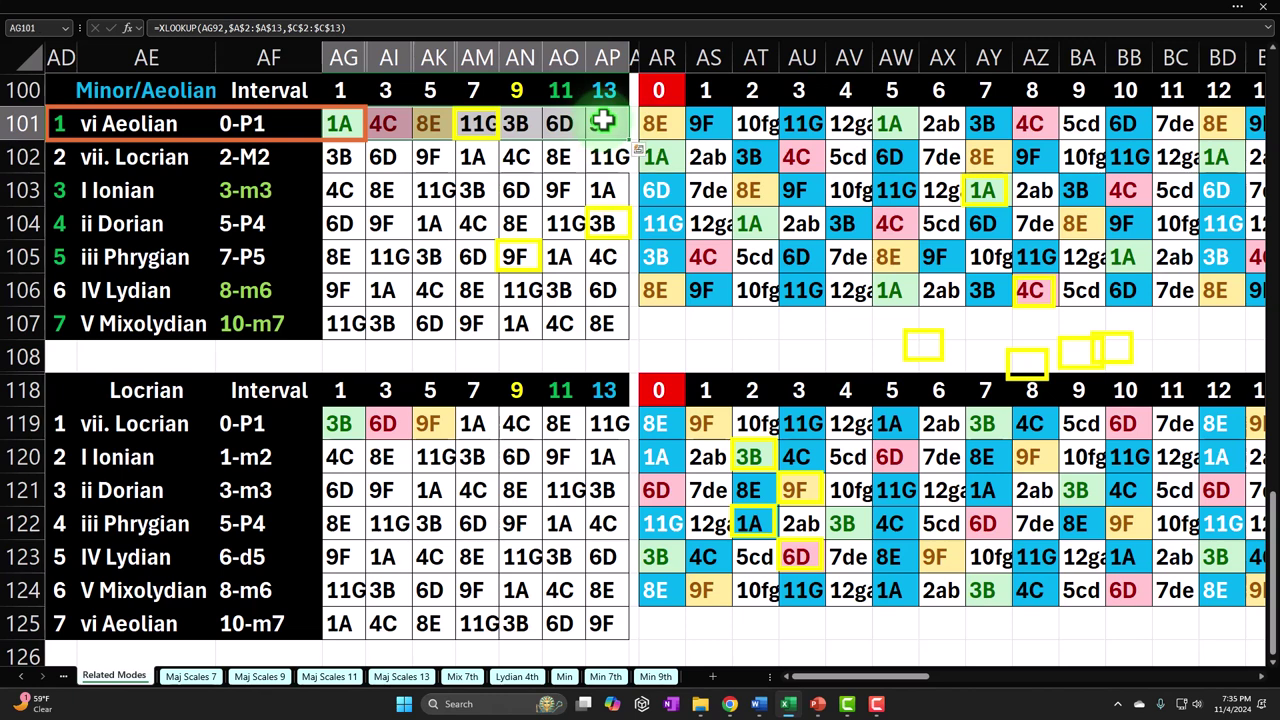
Step: Compare the ii Dorian and iii Phrygian rows with the vi Aeolian notes, checking their yellow-marked notes and the 9 heading
click(177, 228)
click(160, 258)
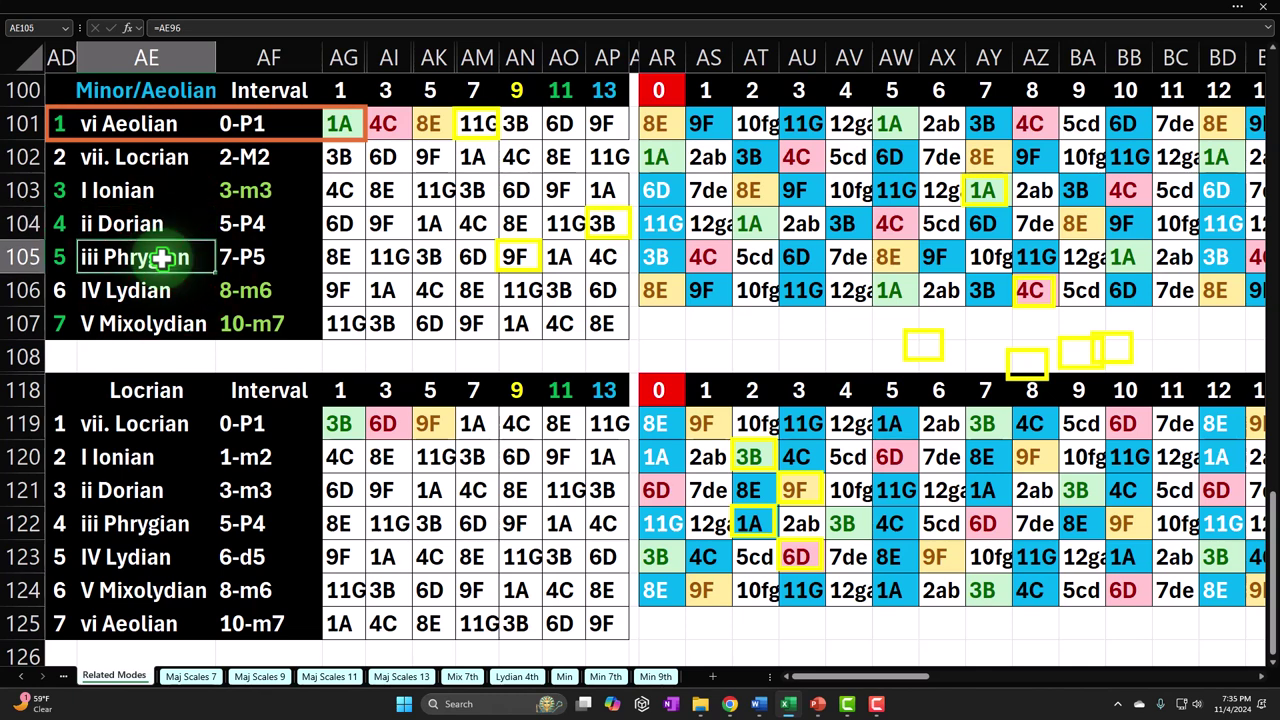
drag(340, 123, 594, 110)
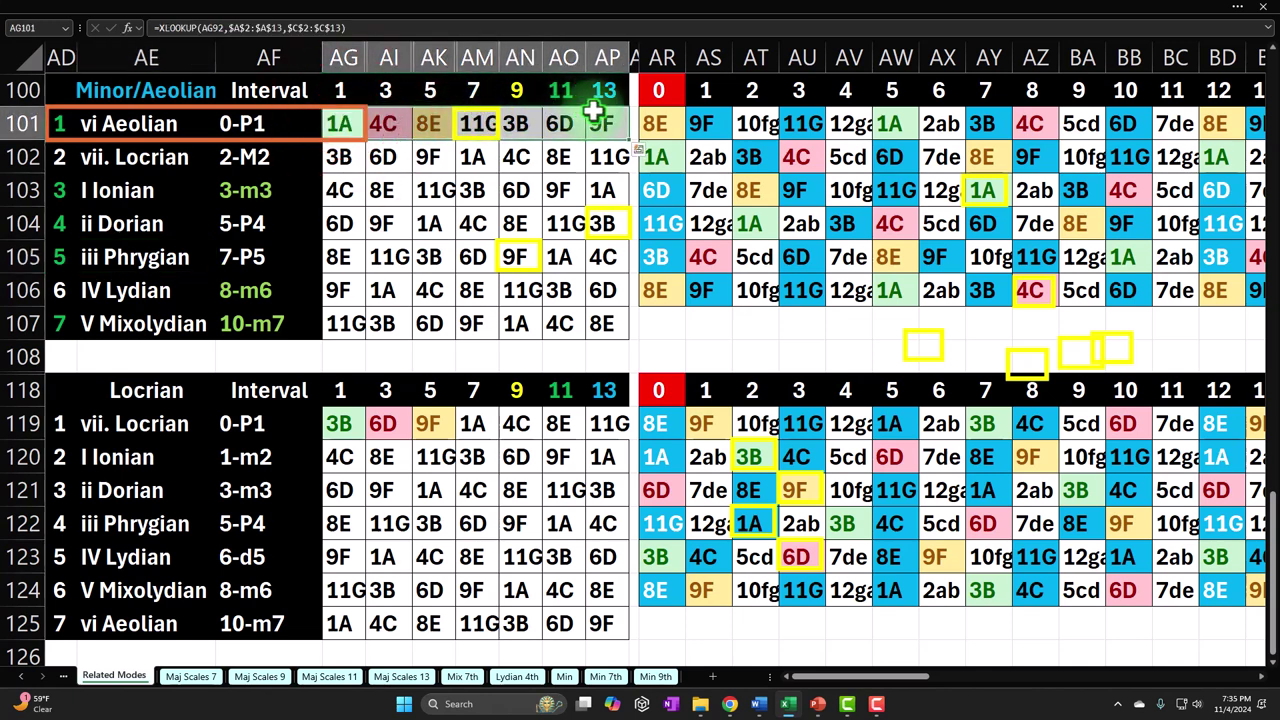
click(62, 229)
drag(62, 229, 110, 254)
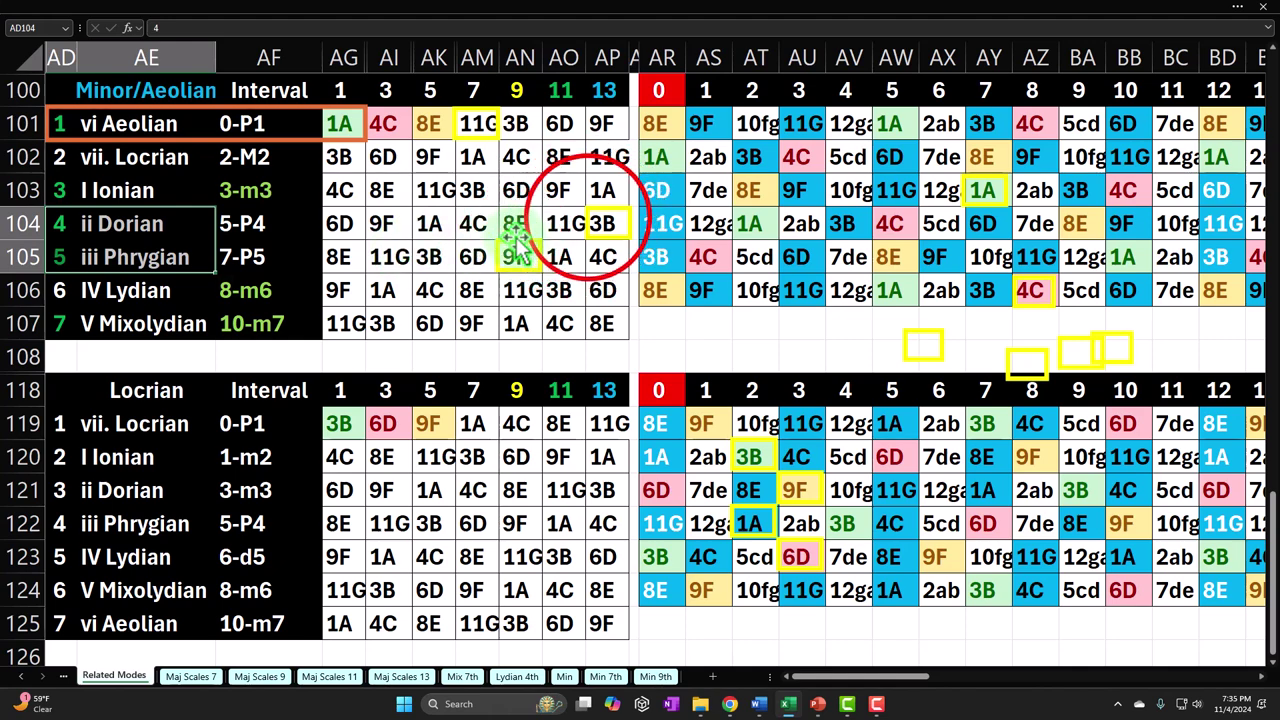
click(584, 215)
click(540, 258)
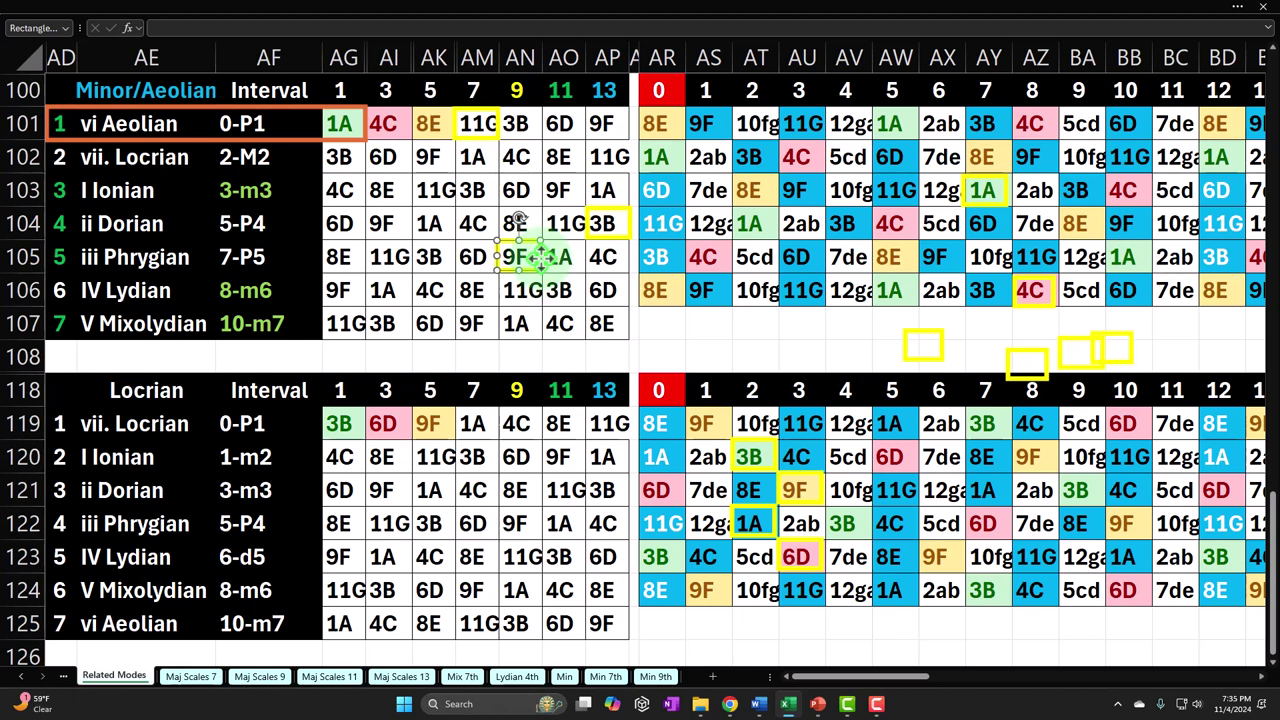
click(520, 95)
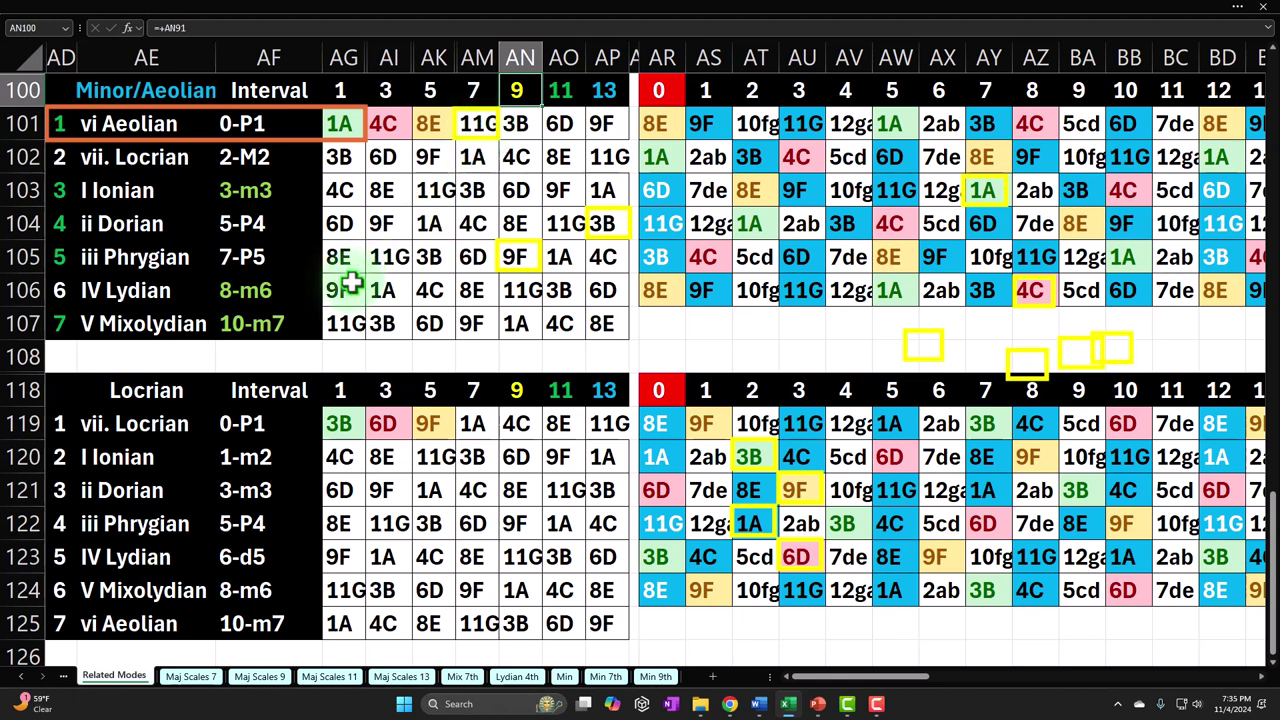
Step: Return to the Min 9th sheet and highlight the fret 5 notes across all six strings of the upper Minor/Aeolian fretboard
click(655, 677)
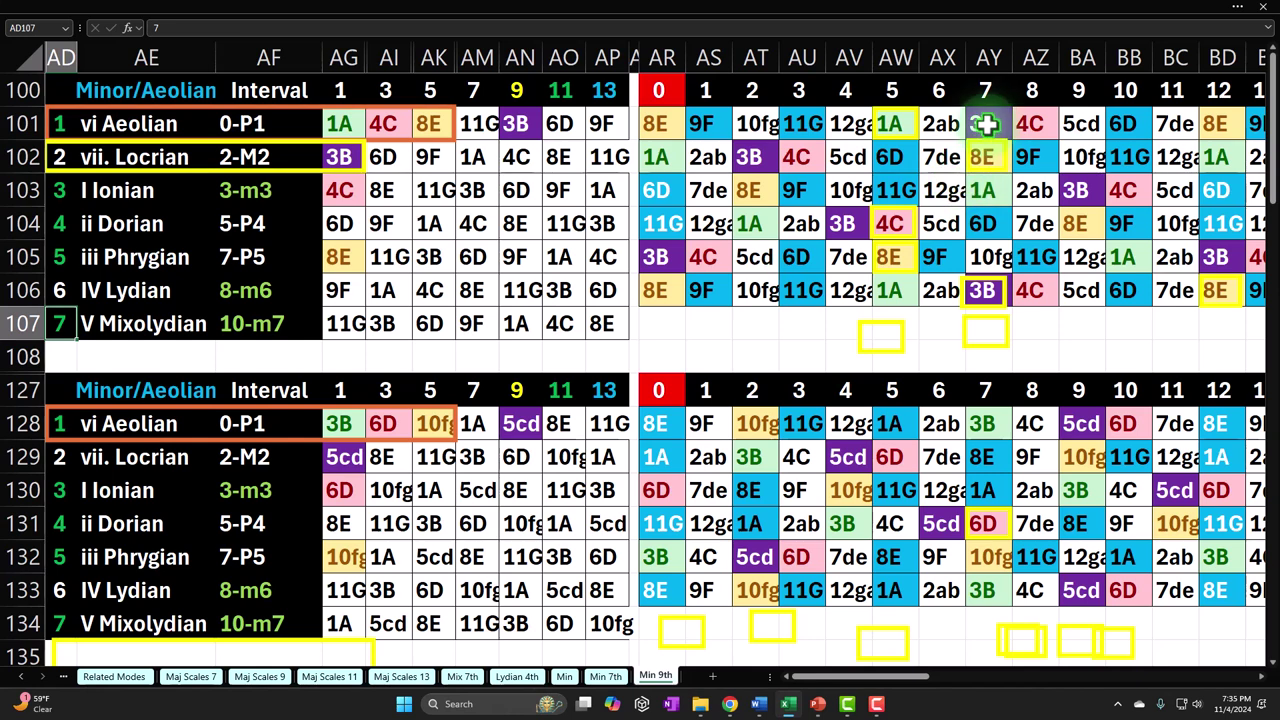
click(891, 125)
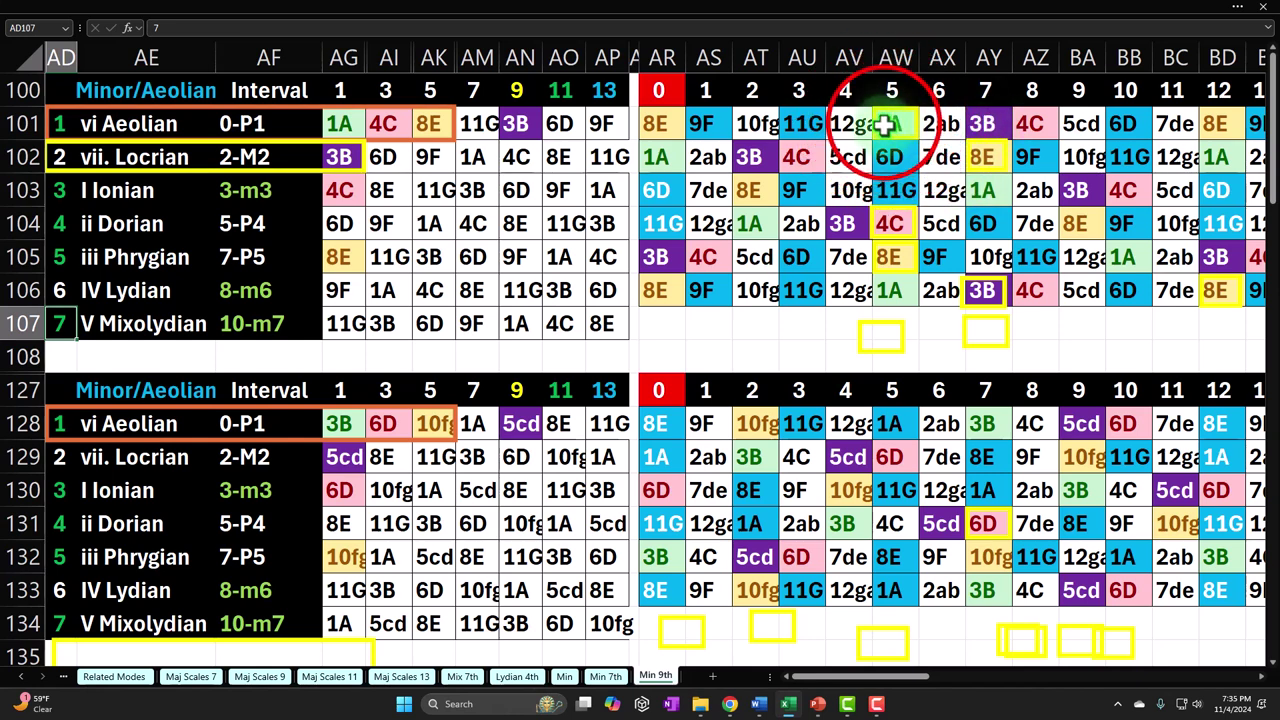
drag(891, 125, 886, 289)
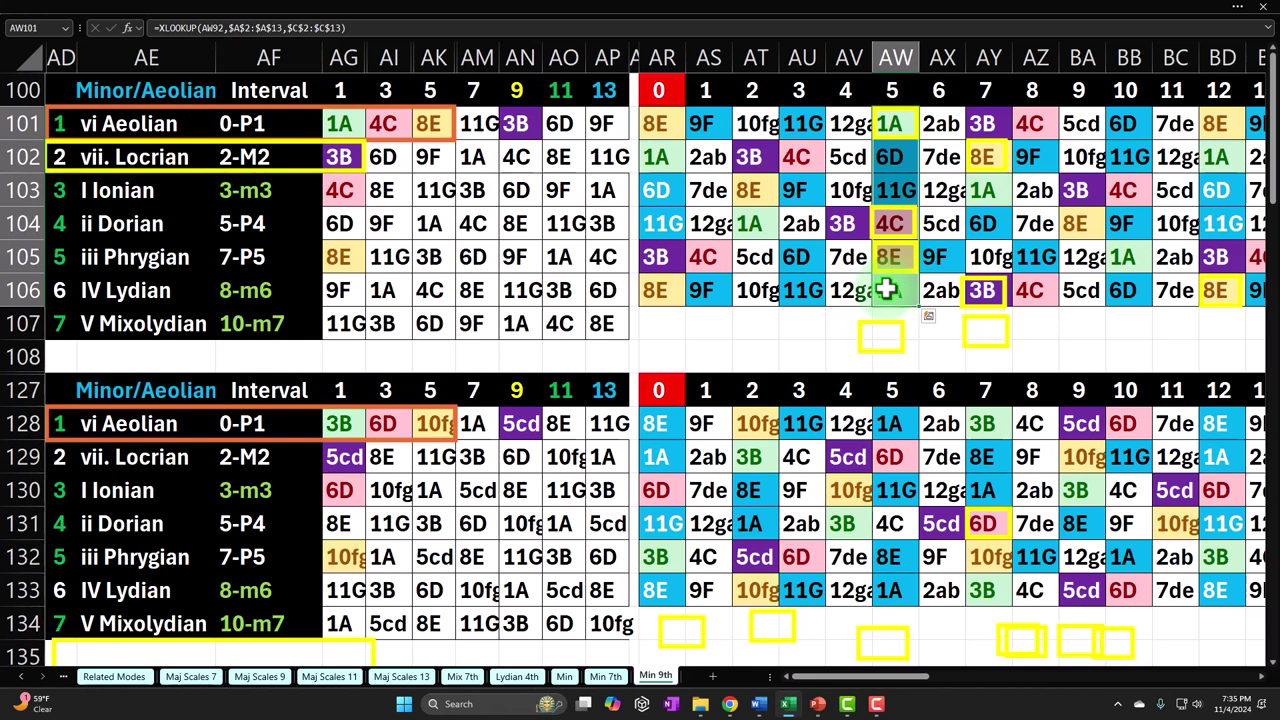
drag(891, 125, 886, 294)
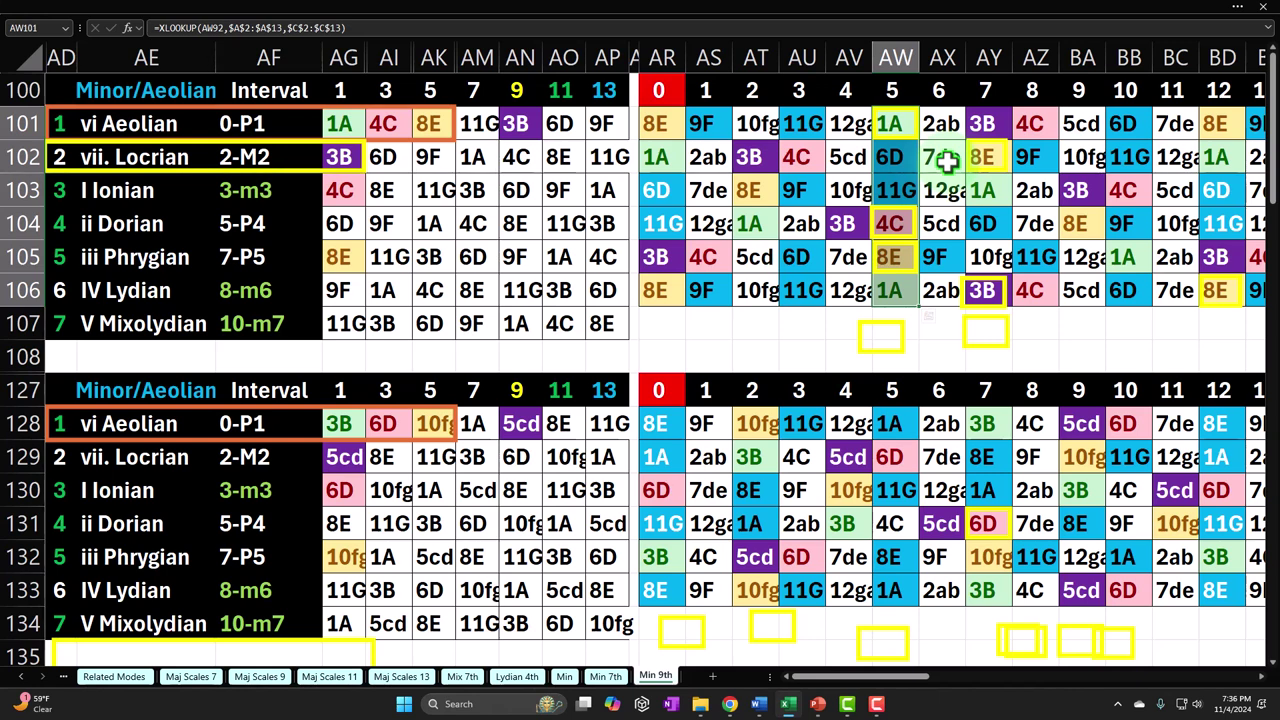
Step: Highlight the upper two fret 5 notes, and on the Related Modes sheet compare vi Aeolian with the ii Dorian and iii Phrygian roots
drag(895, 121, 898, 188)
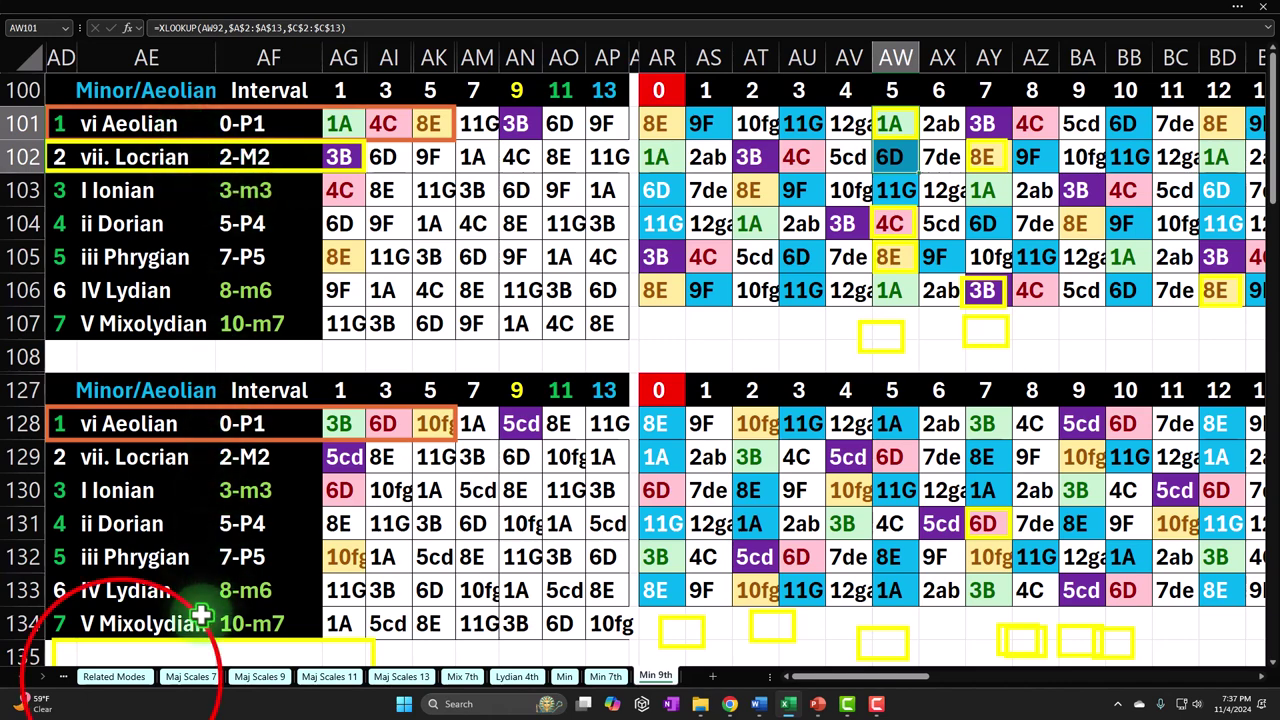
click(124, 677)
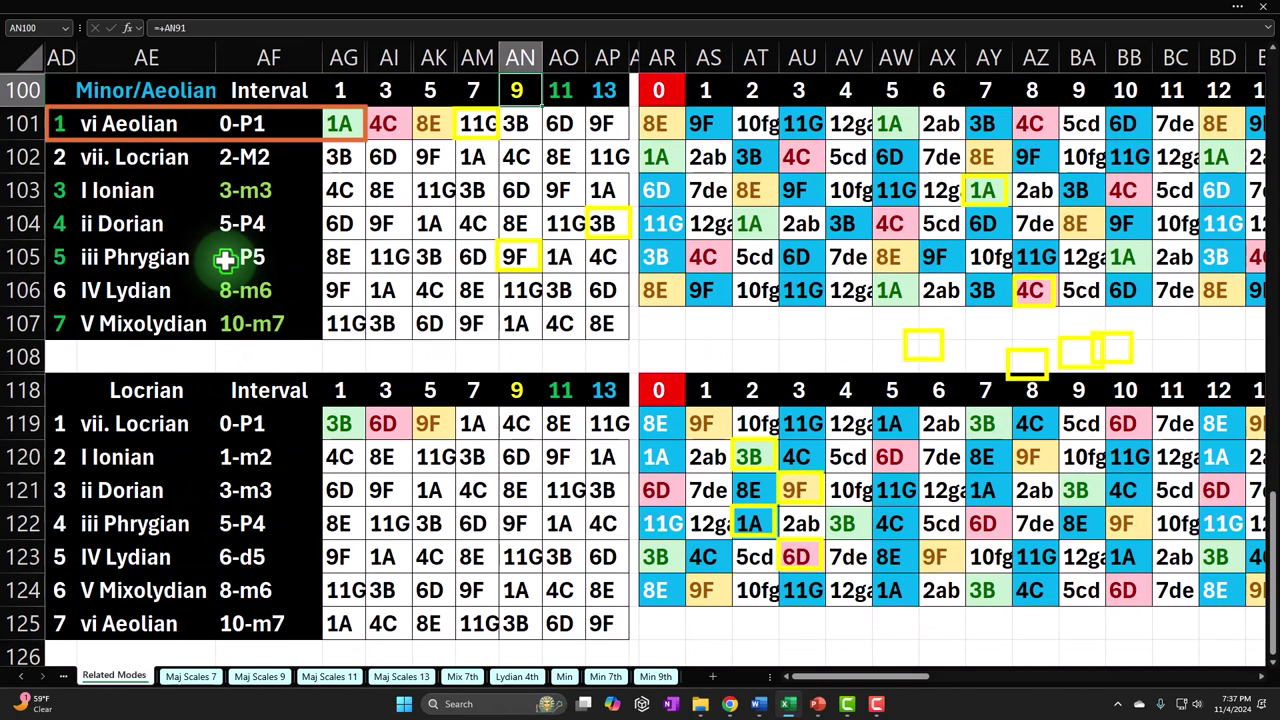
click(172, 127)
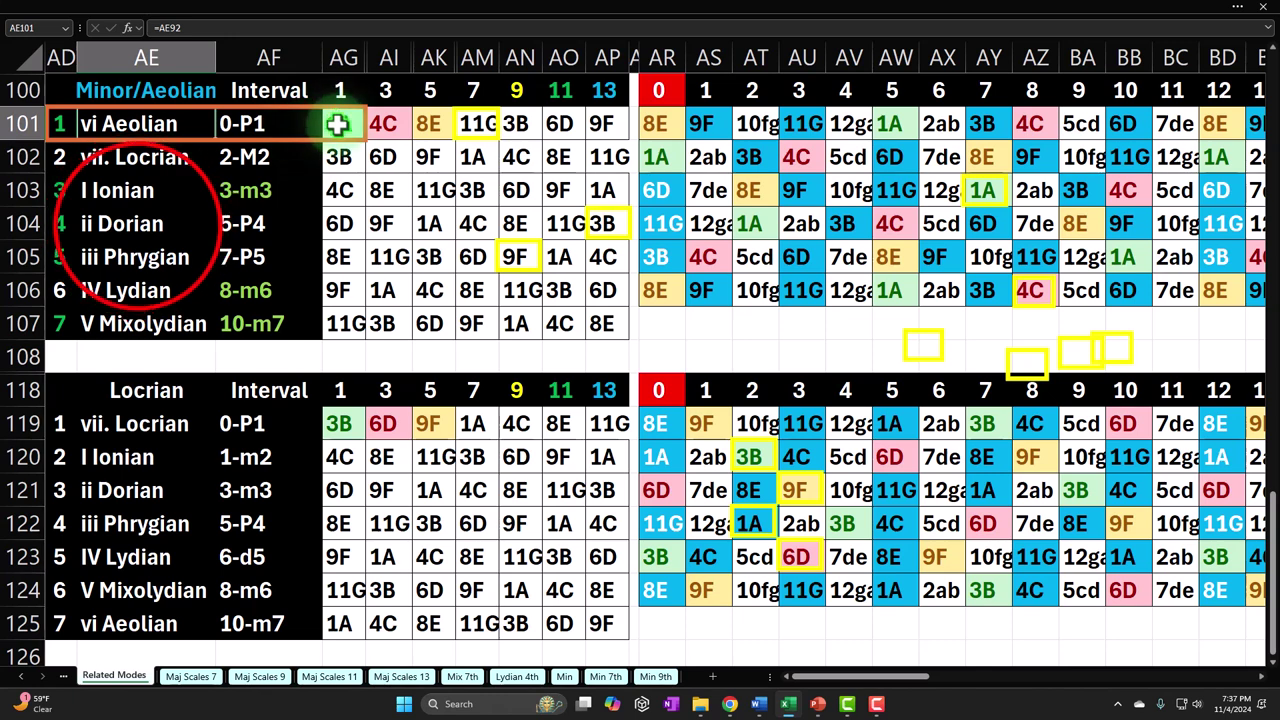
drag(163, 220, 140, 256)
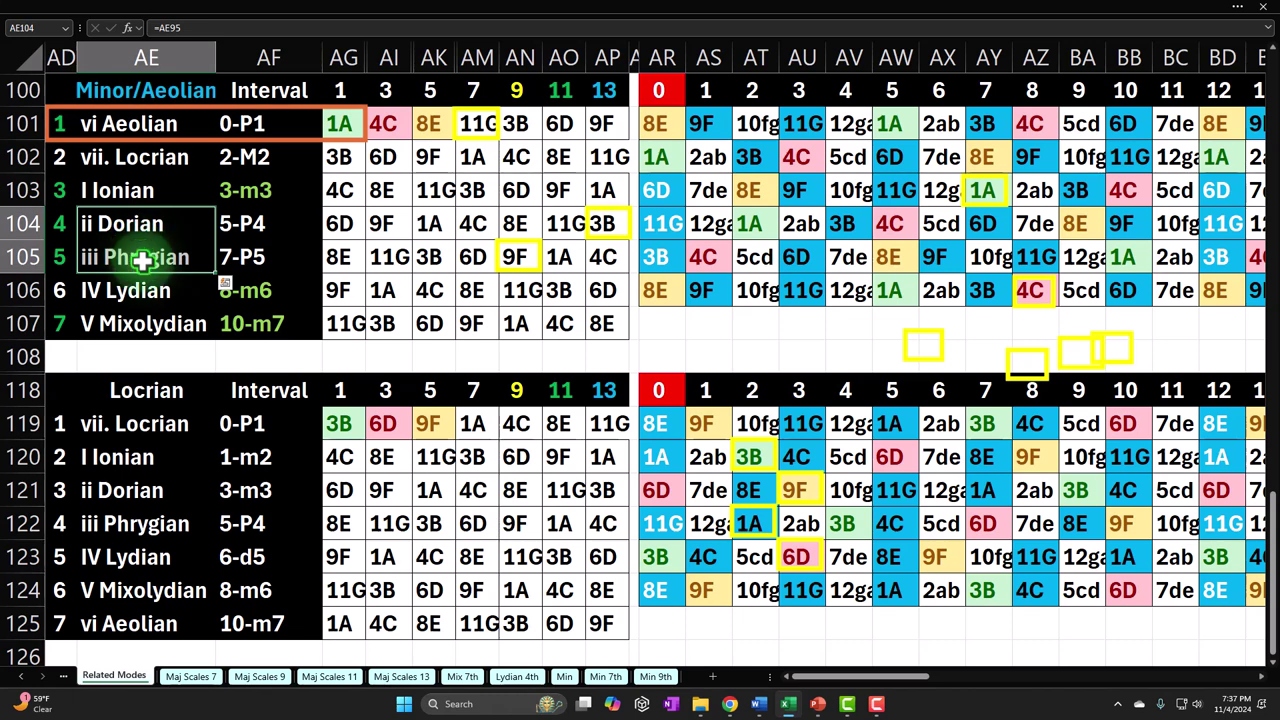
click(171, 122)
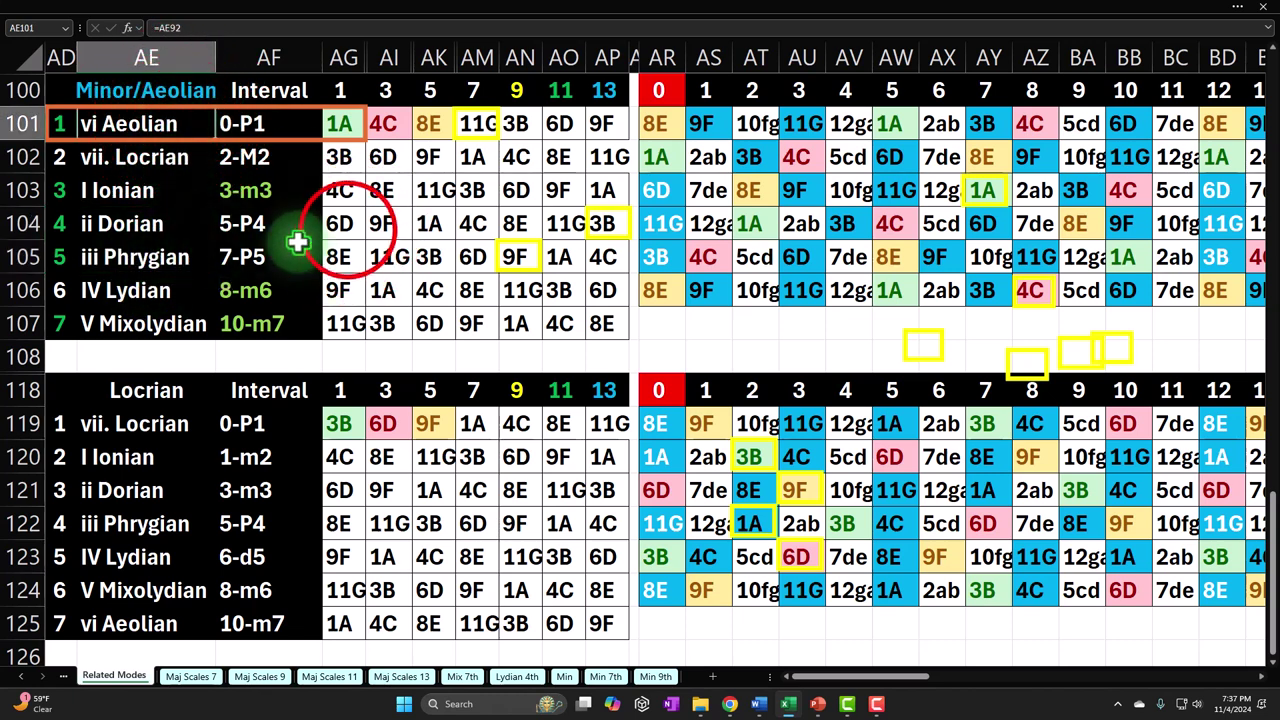
click(342, 227)
click(347, 257)
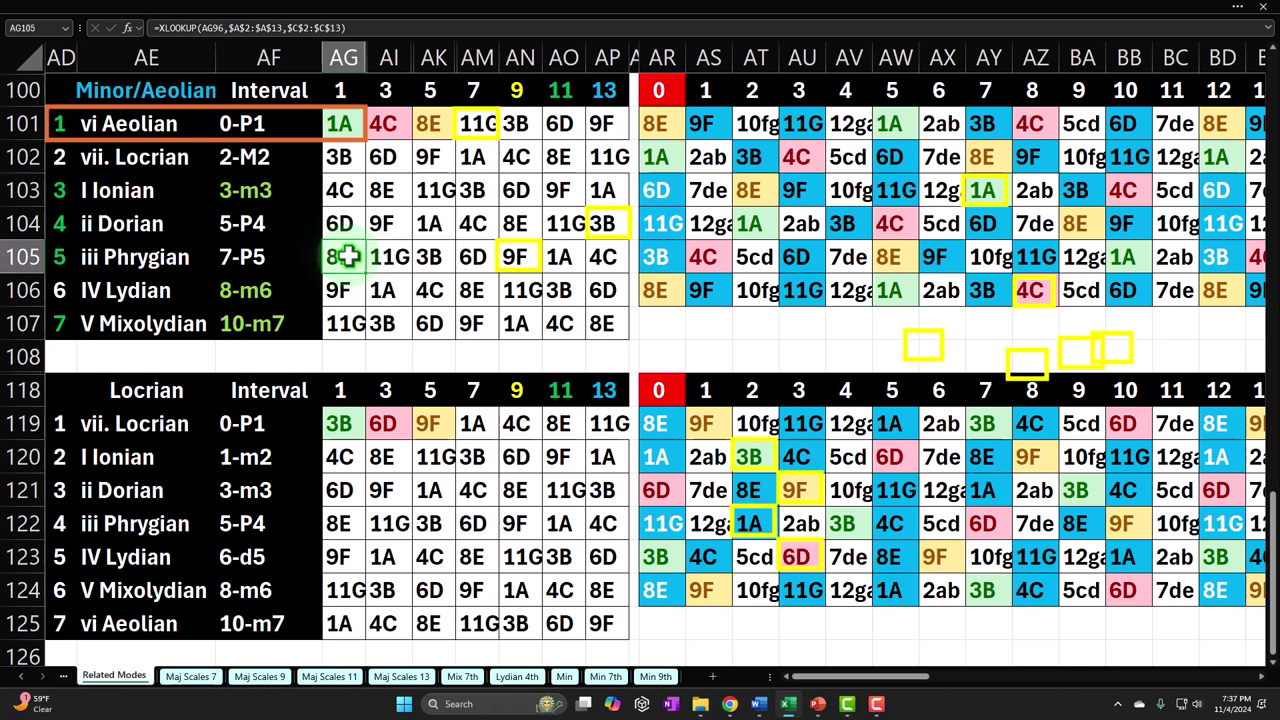
Step: Examine the ii Dorian row against vi Aeolian, from its root to the yellow-marked 13 note, and check the iii Phrygian root
click(180, 123)
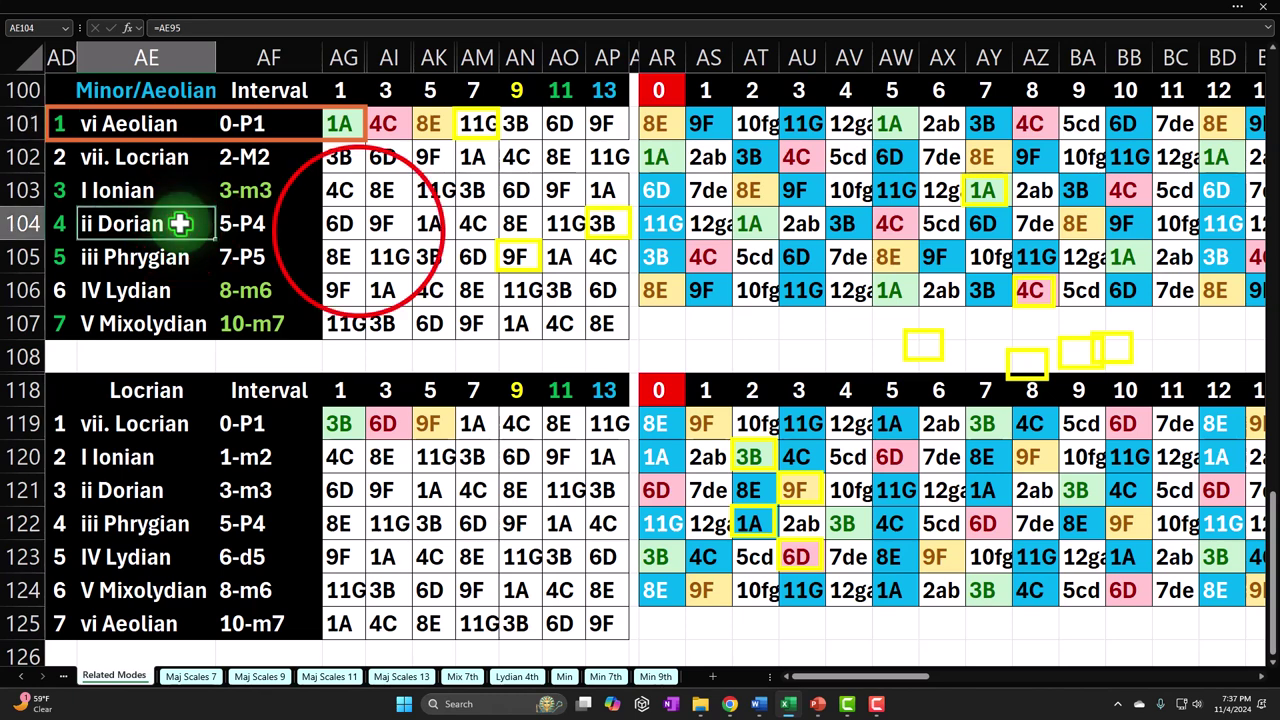
click(357, 230)
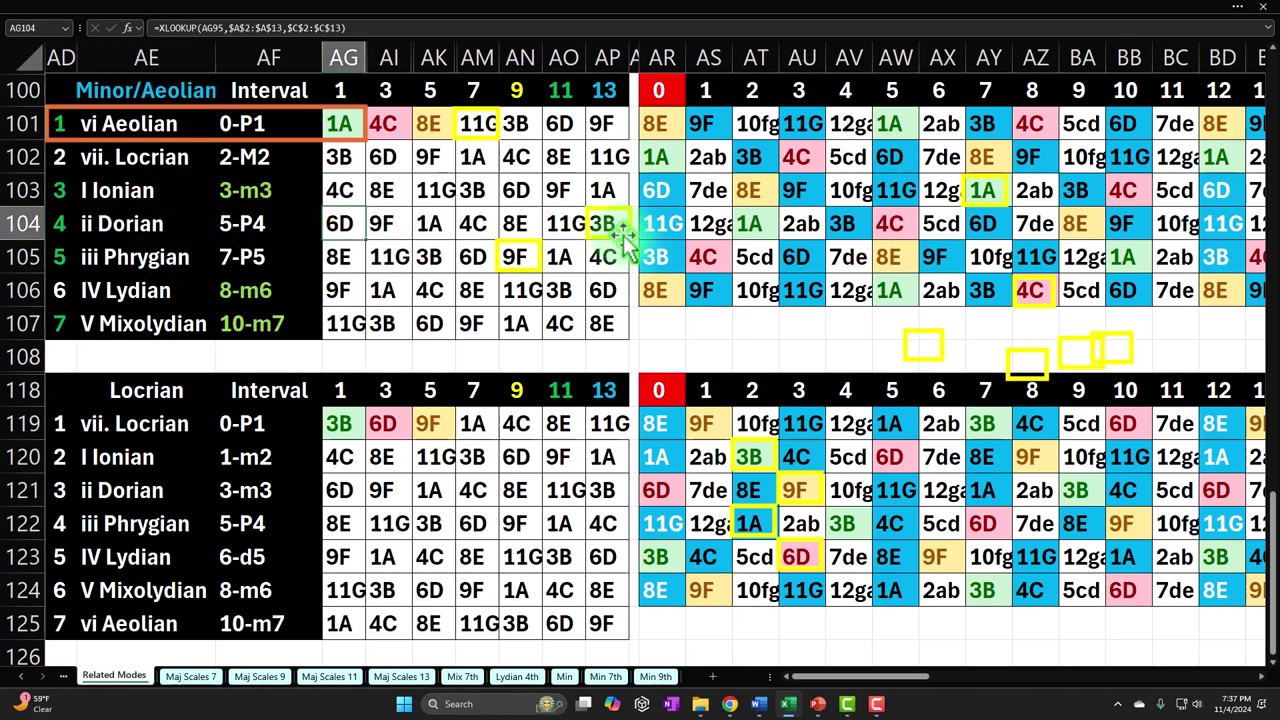
drag(345, 225, 423, 220)
click(588, 228)
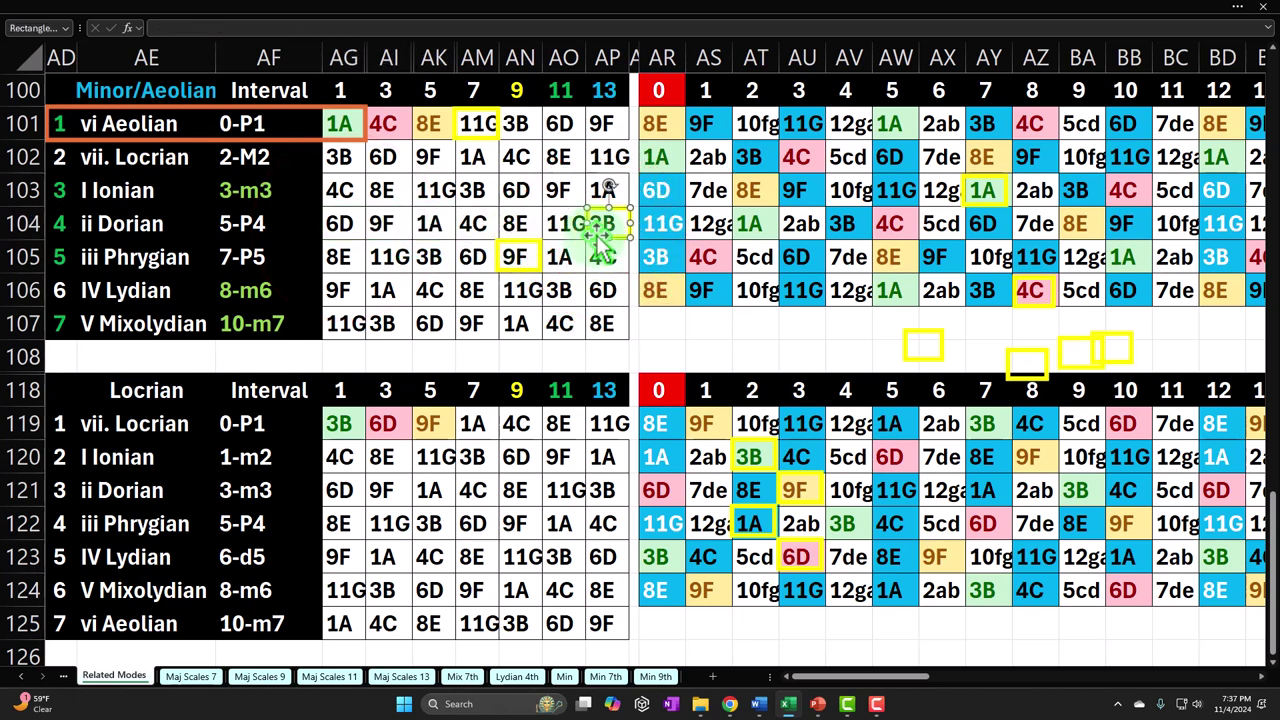
click(358, 228)
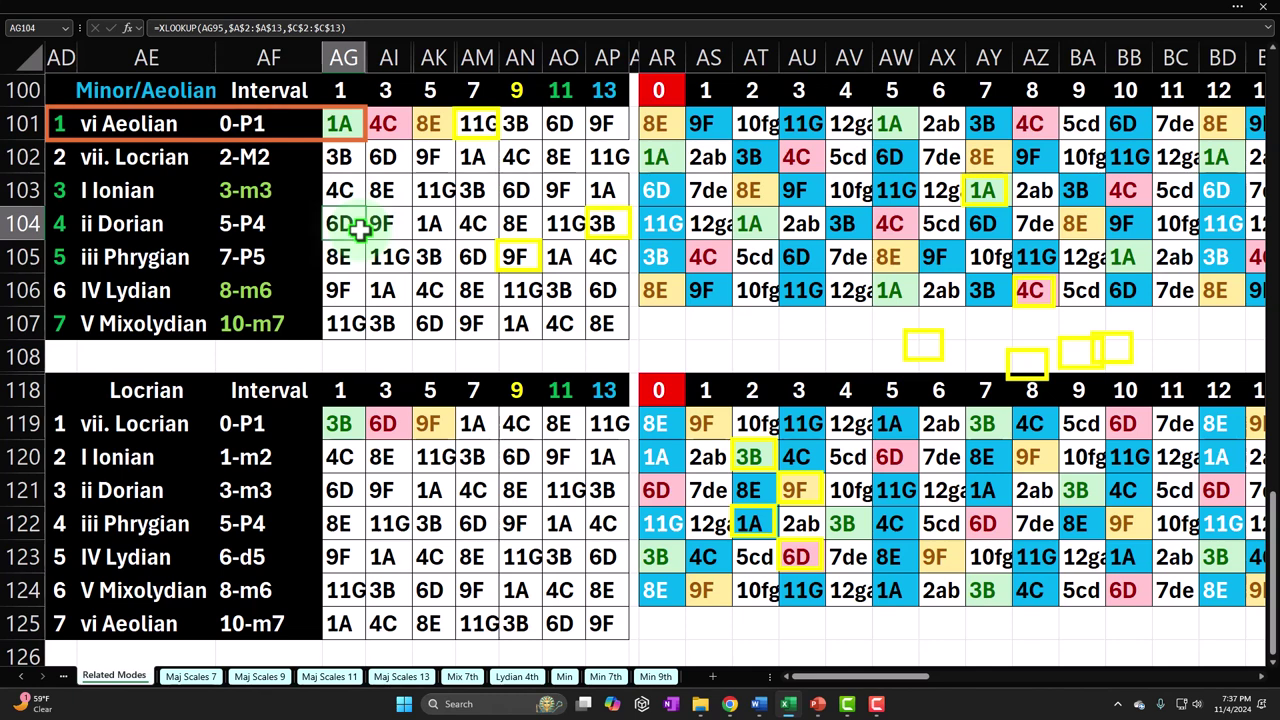
click(123, 262)
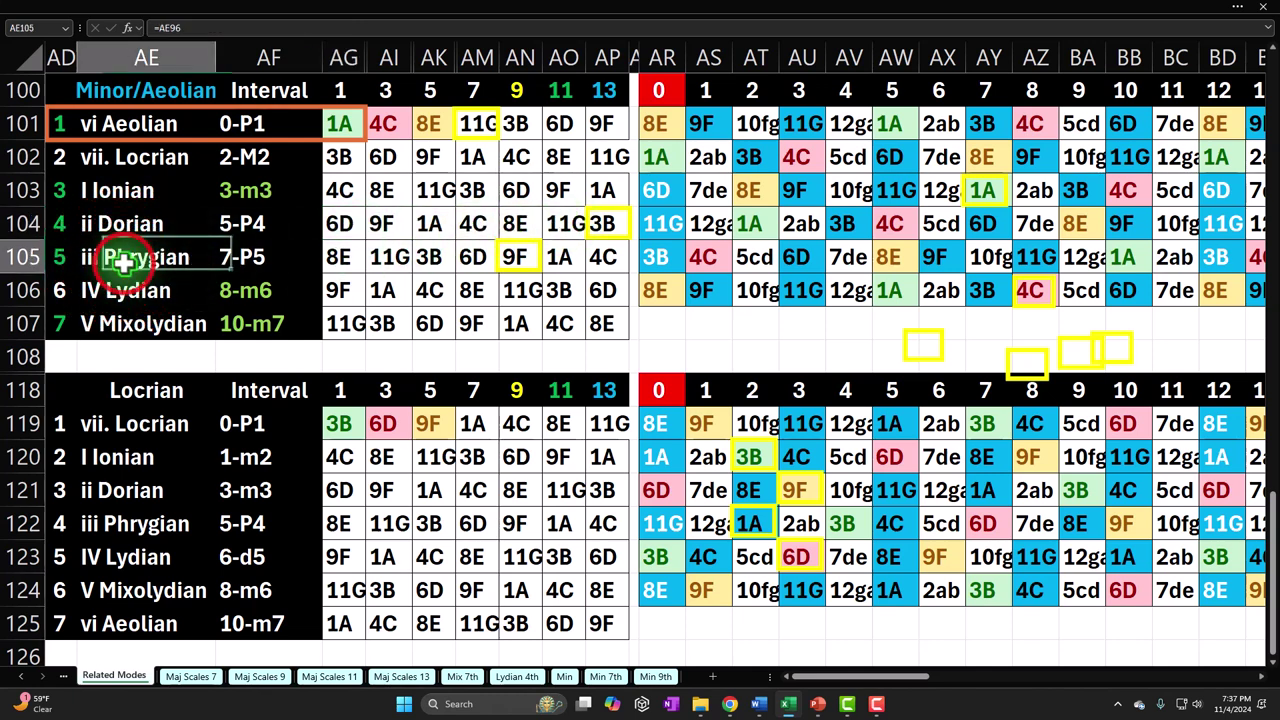
click(340, 259)
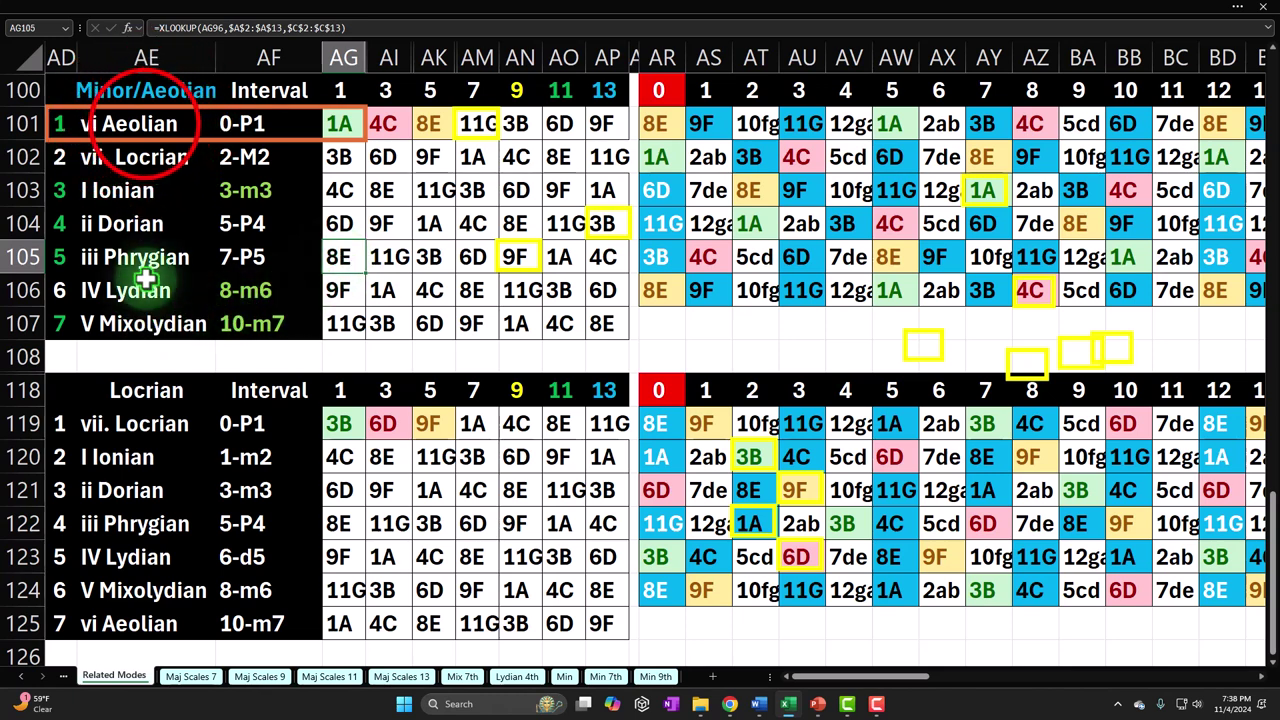
Step: Compare V Mixolydian with vi Aeolian, checking its 3 and 5 notes and highlighting its notes from degree 1 to 13
click(160, 330)
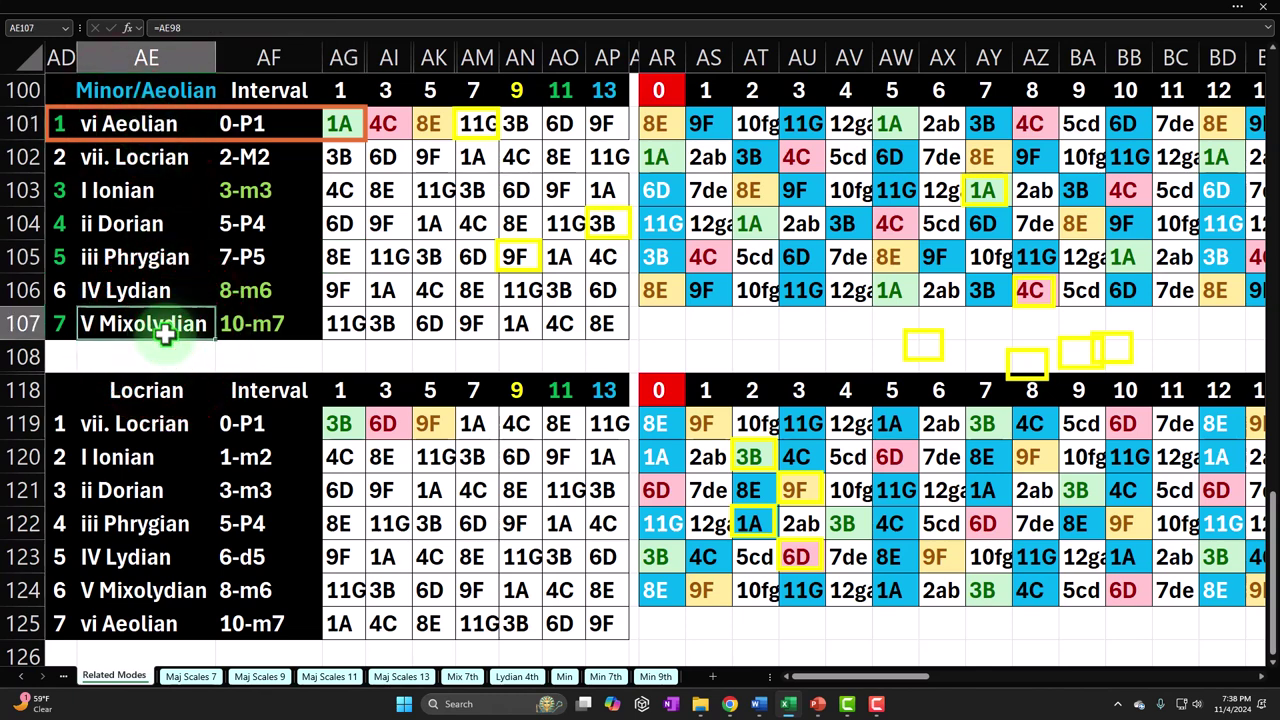
drag(383, 323, 425, 323)
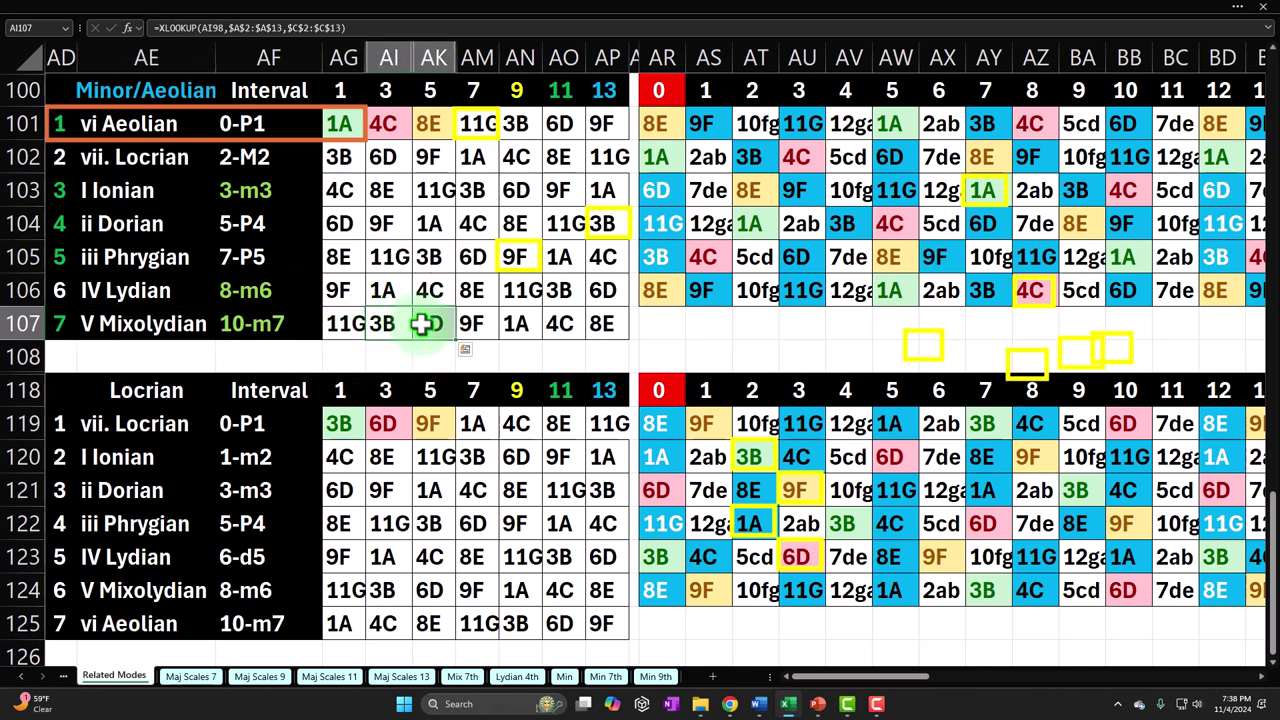
click(186, 323)
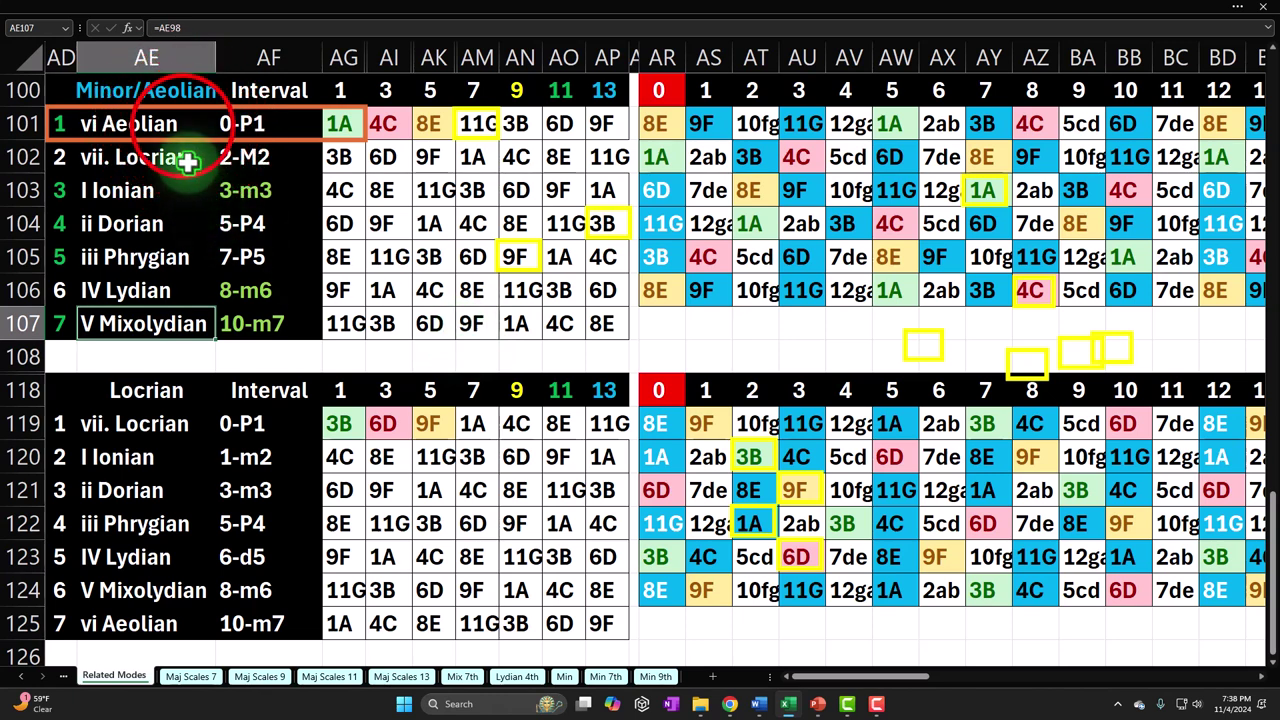
click(183, 124)
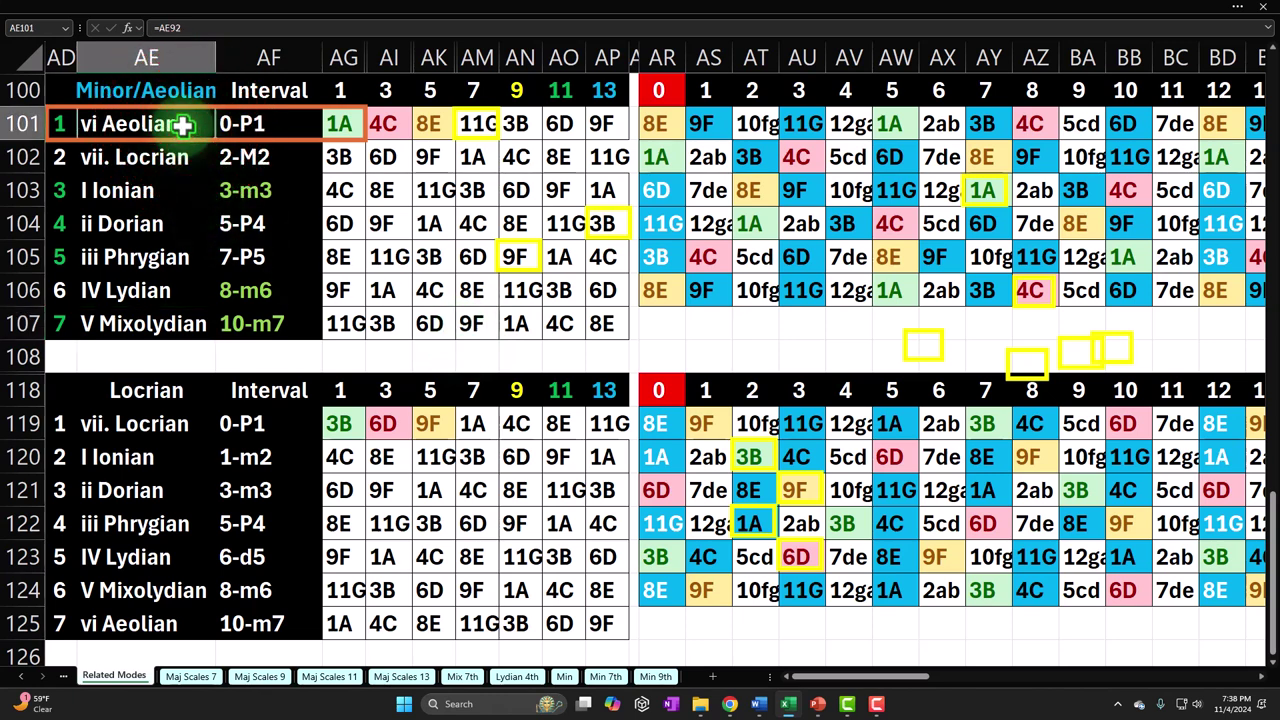
click(181, 322)
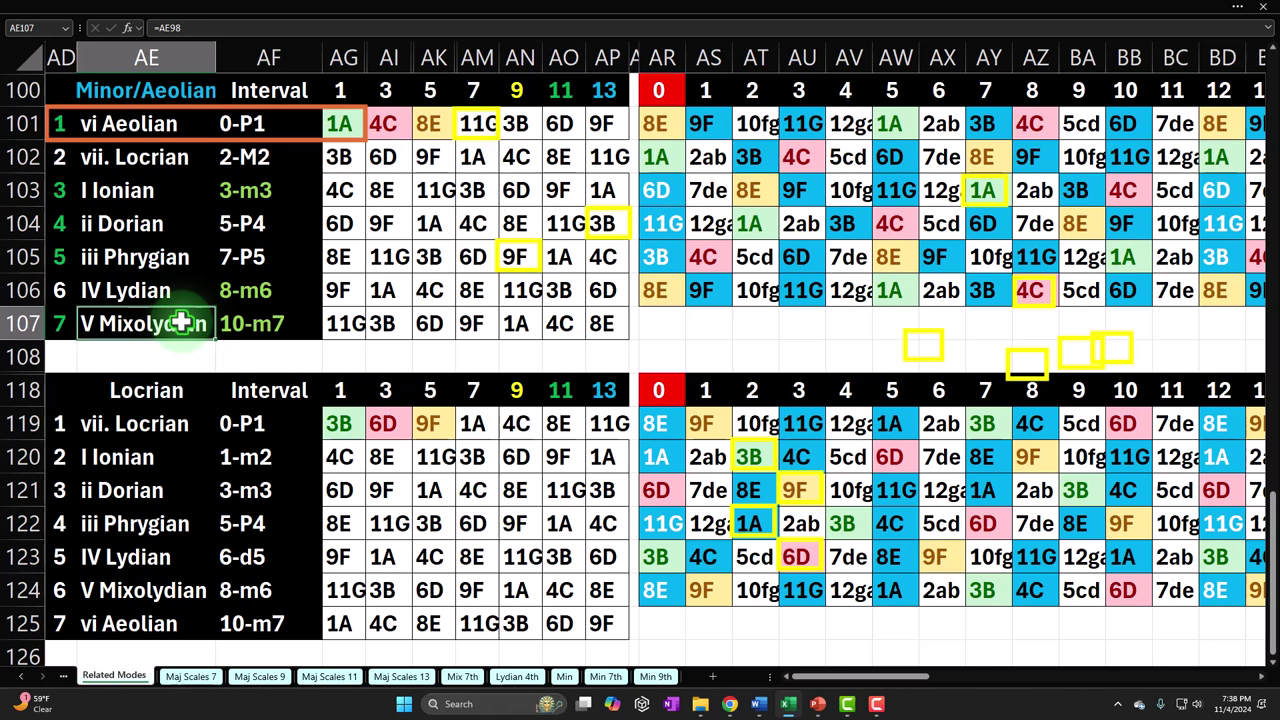
drag(330, 328, 597, 322)
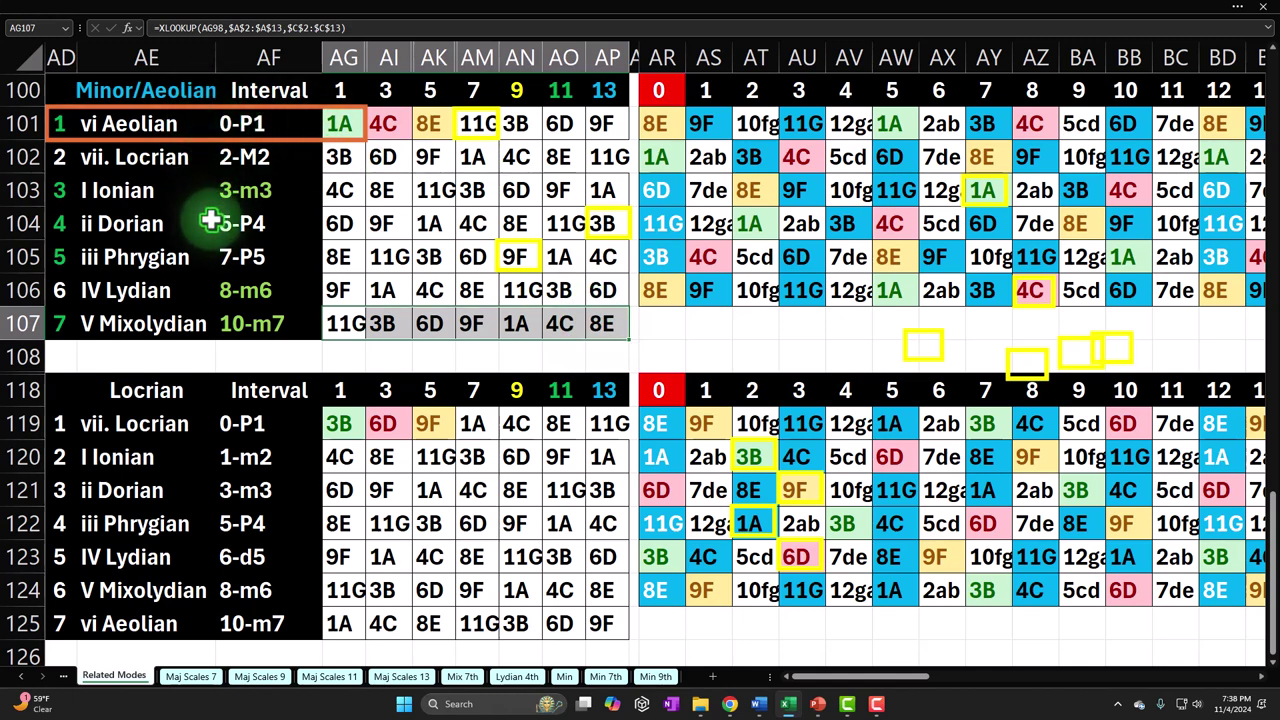
Step: Examine the I Ionian root, highlight its row through degree 5, and compare it with the vi Aeolian root
click(350, 188)
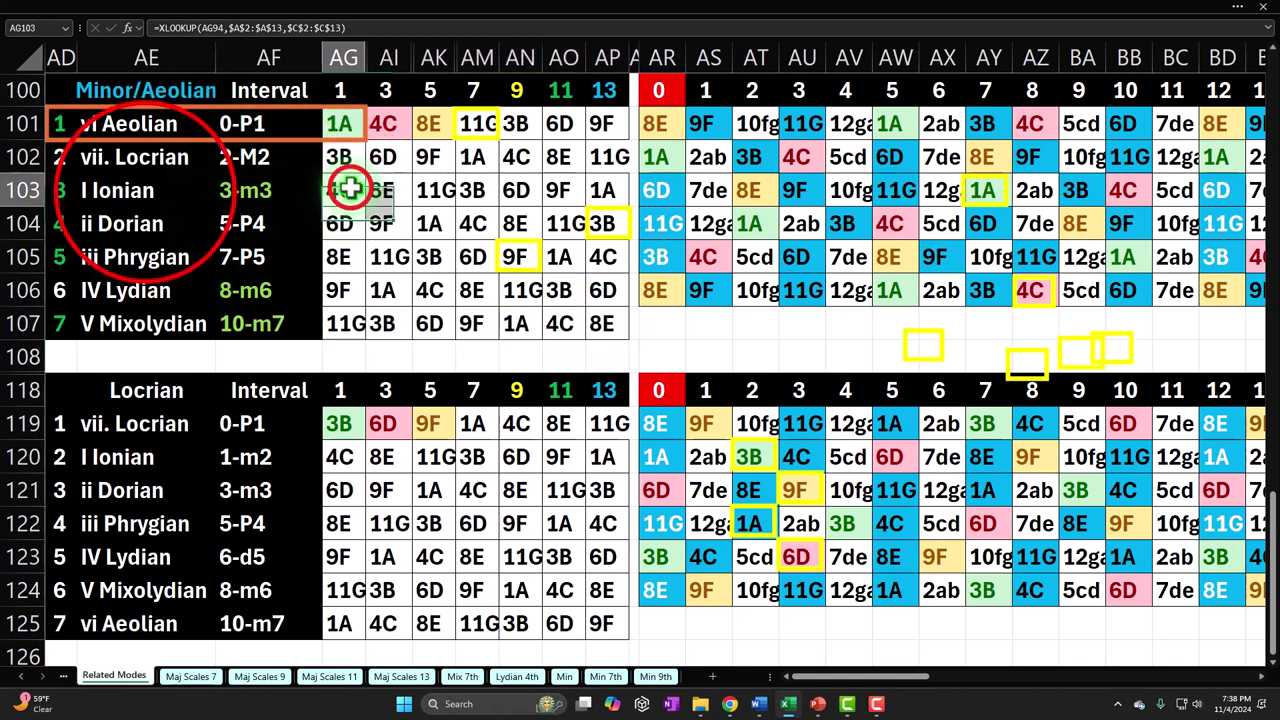
click(152, 191)
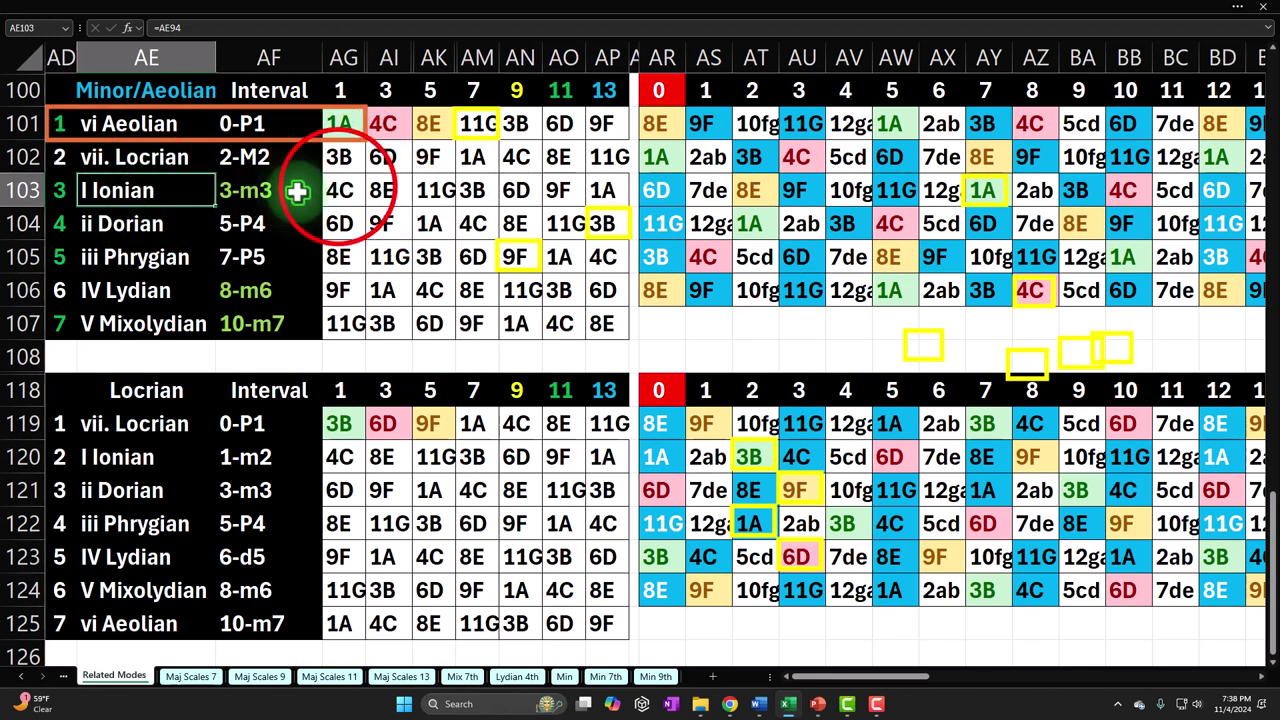
click(340, 188)
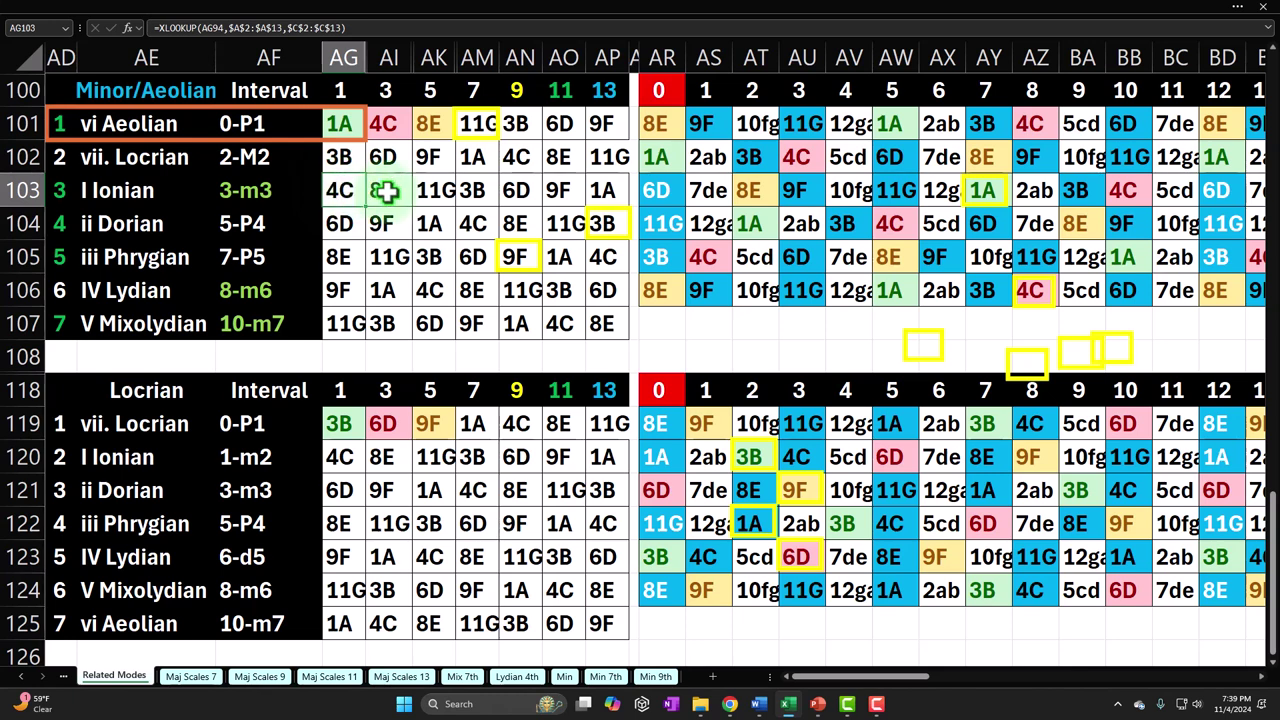
drag(172, 190, 420, 194)
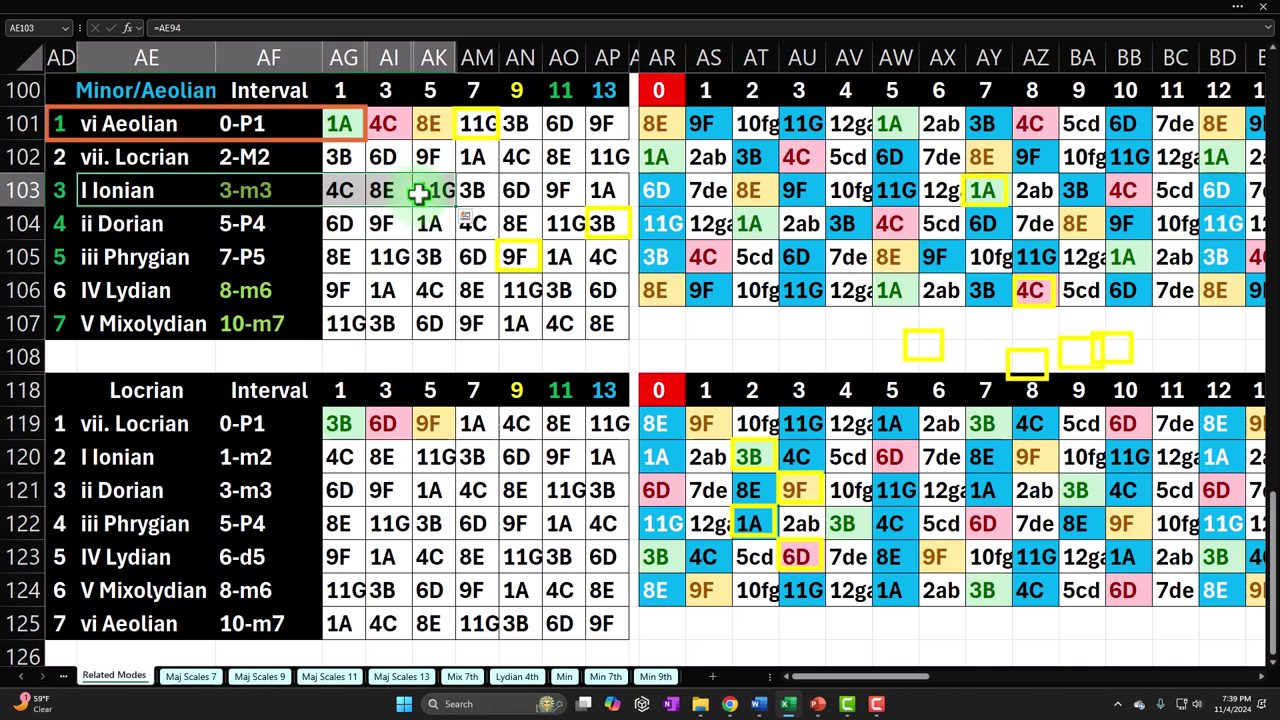
click(345, 122)
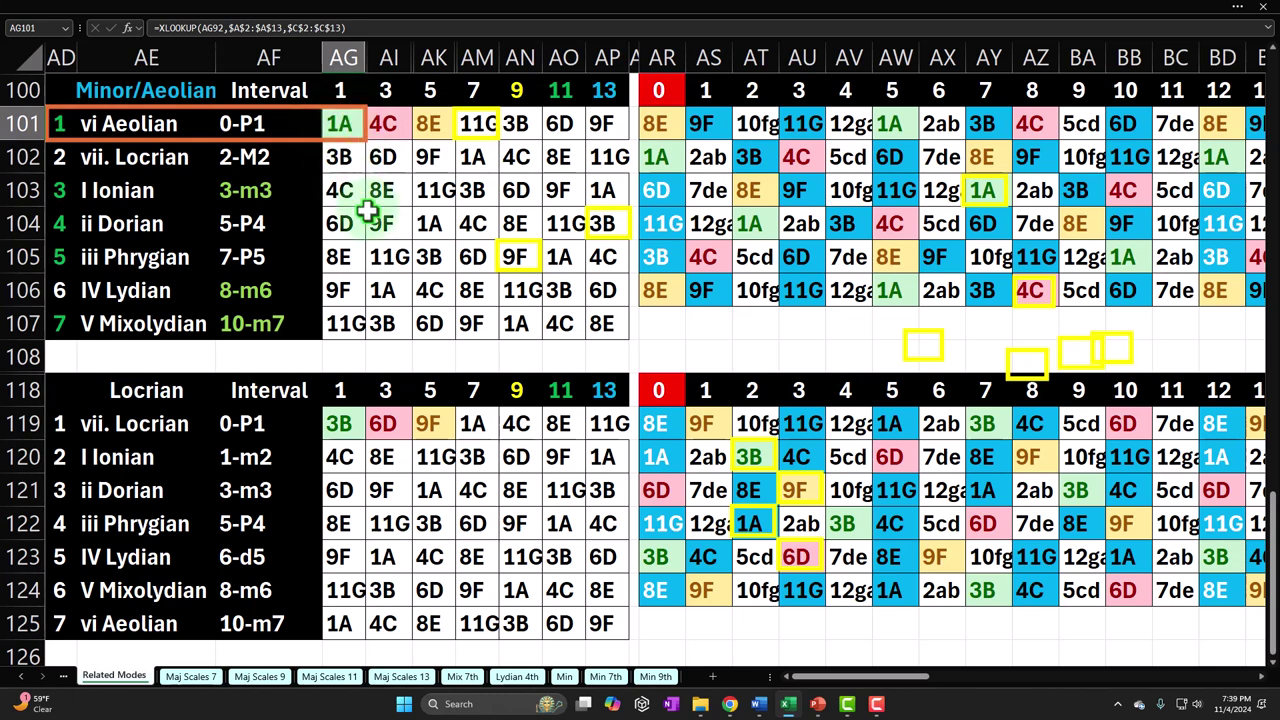
Step: On the Min 9th sheet, examine the Minor/Aeolian degree headings 1, 5, 7 and 9, and highlight the extensions 9 to 13
click(60, 123)
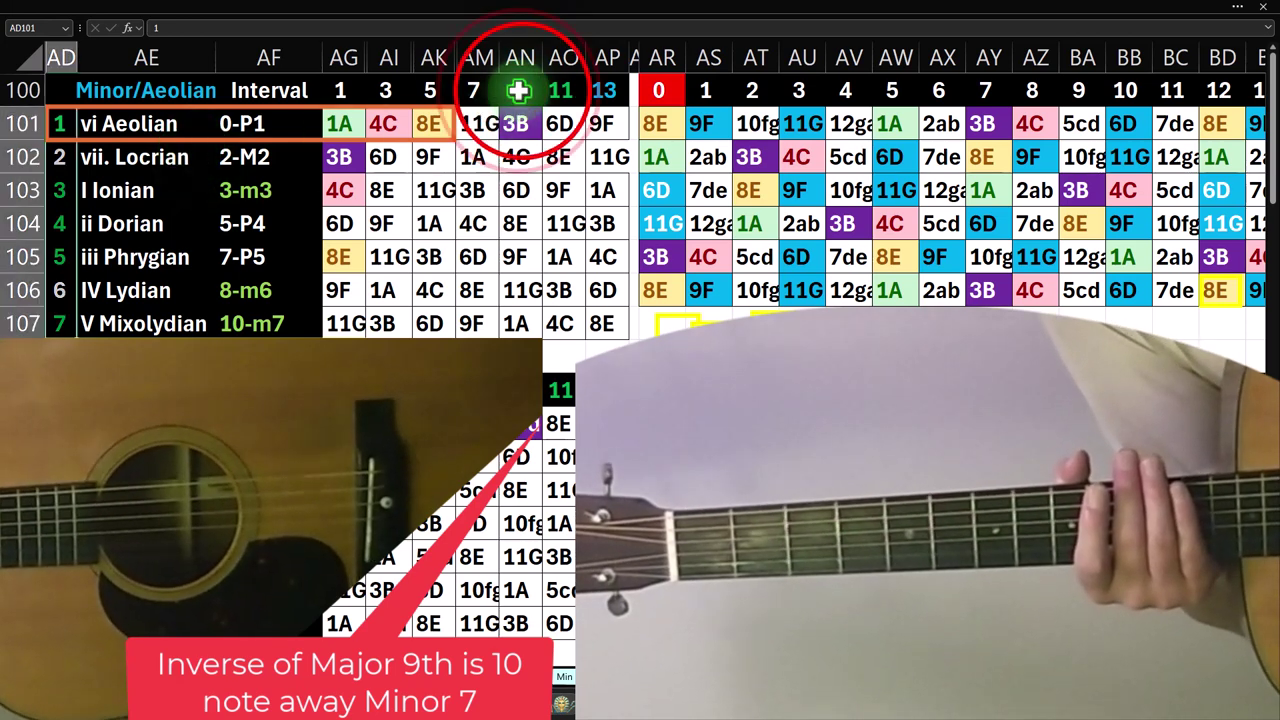
click(521, 90)
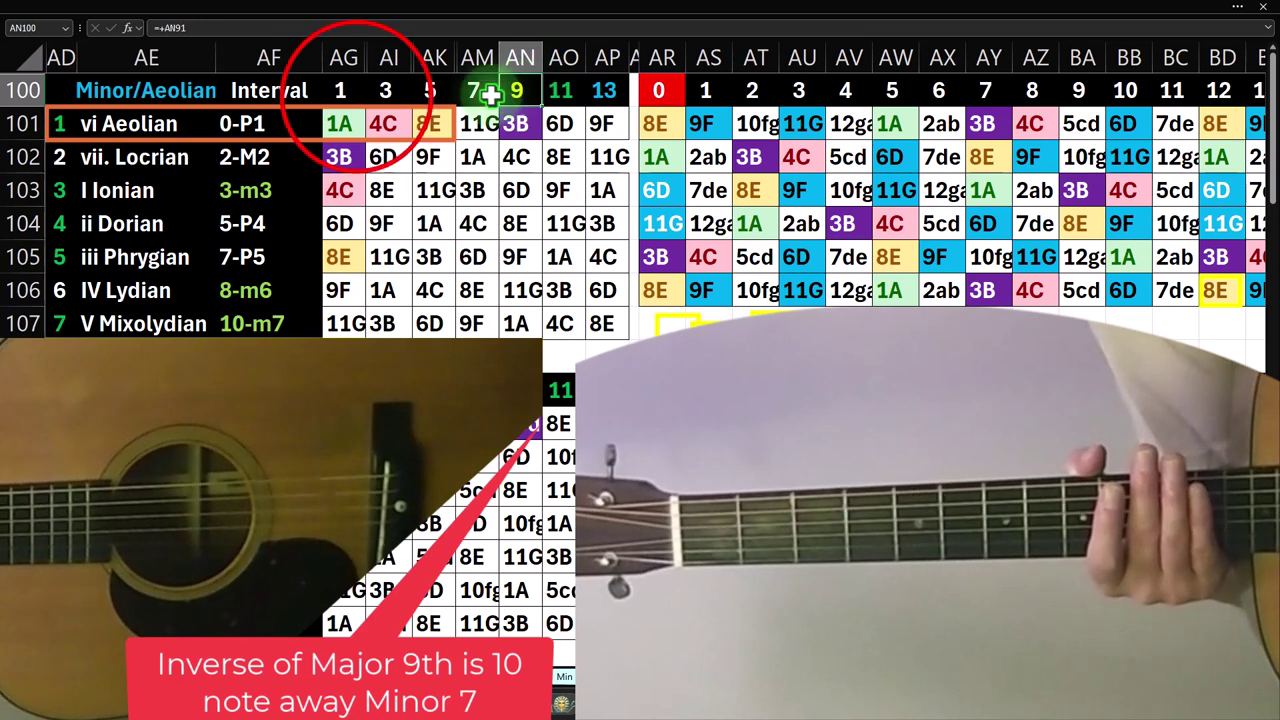
click(341, 90)
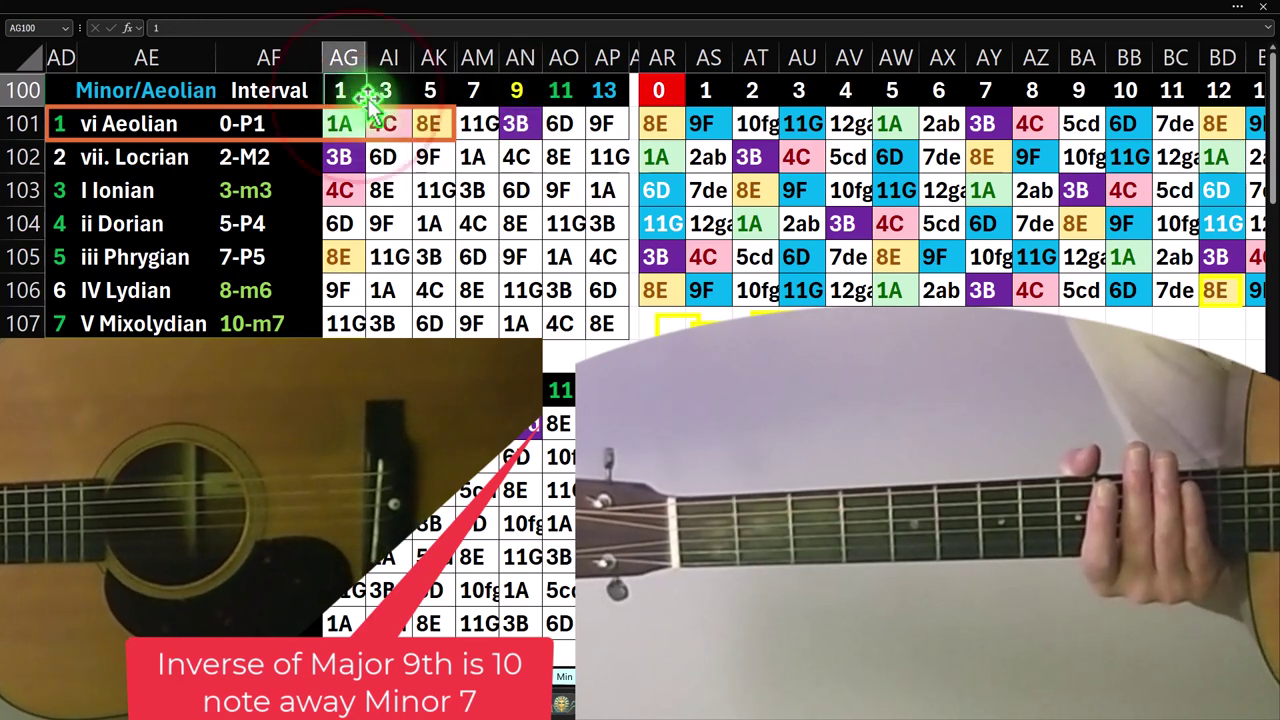
click(428, 91)
click(474, 91)
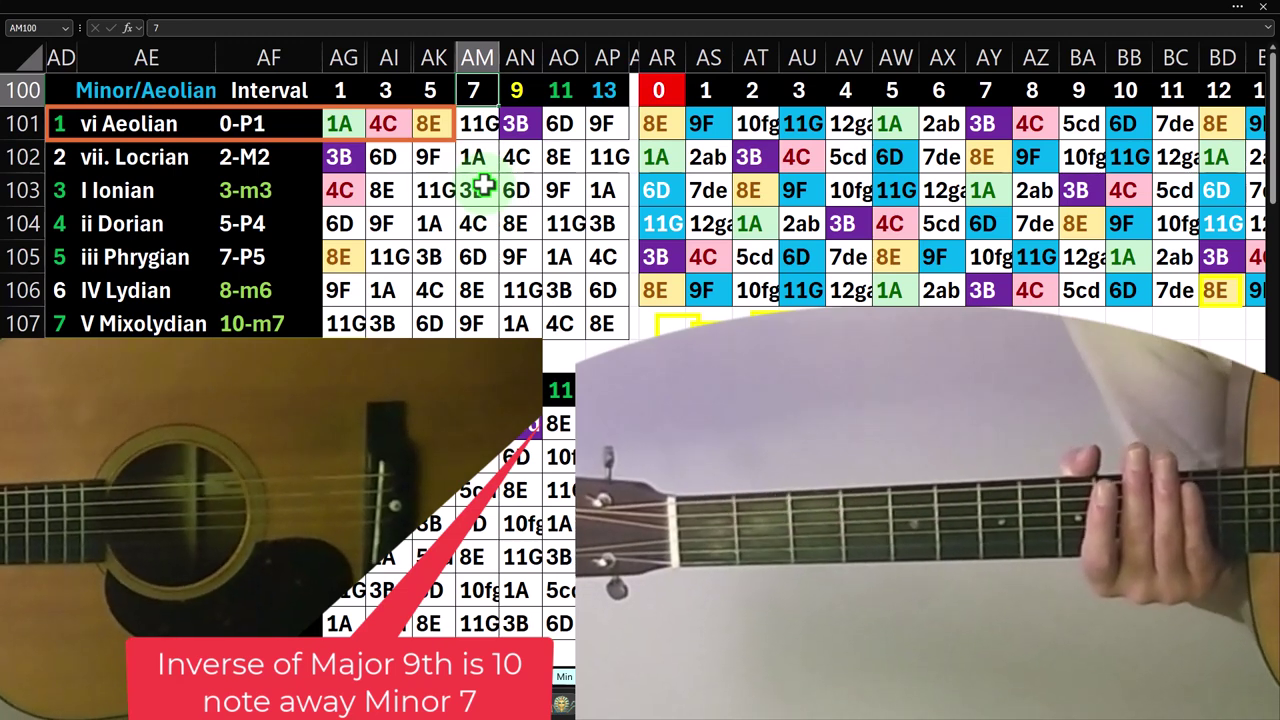
drag(514, 91, 590, 89)
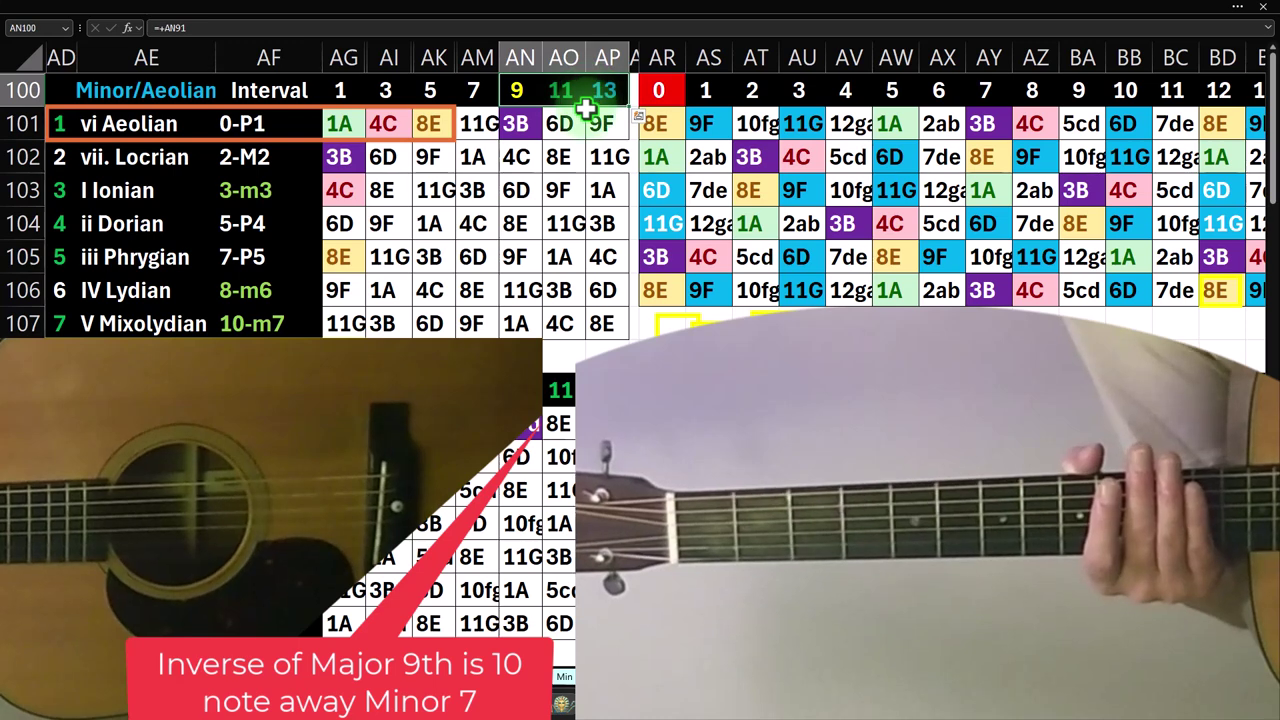
Step: Highlight mode numbers 1 to 7 and degree headings 1 to 7 in the Minor/Aeolian table, and select the vi Aeolian root
drag(54, 123, 54, 323)
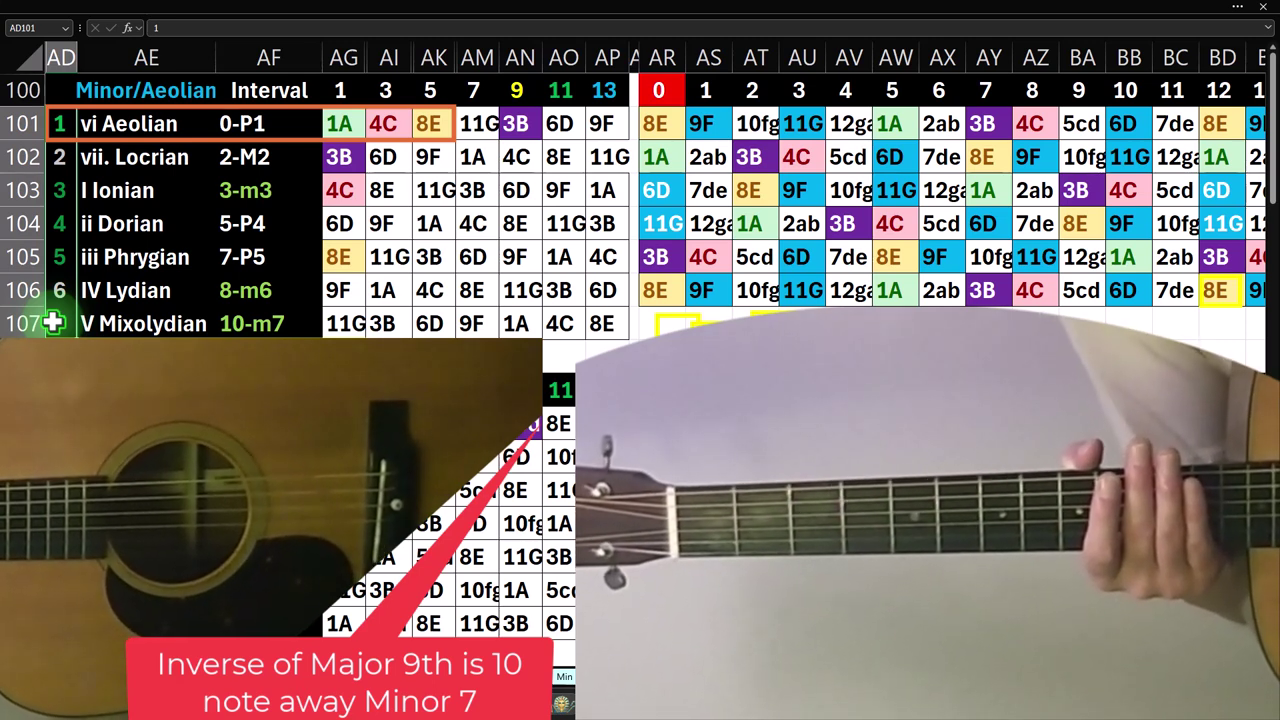
click(346, 84)
drag(346, 84, 462, 88)
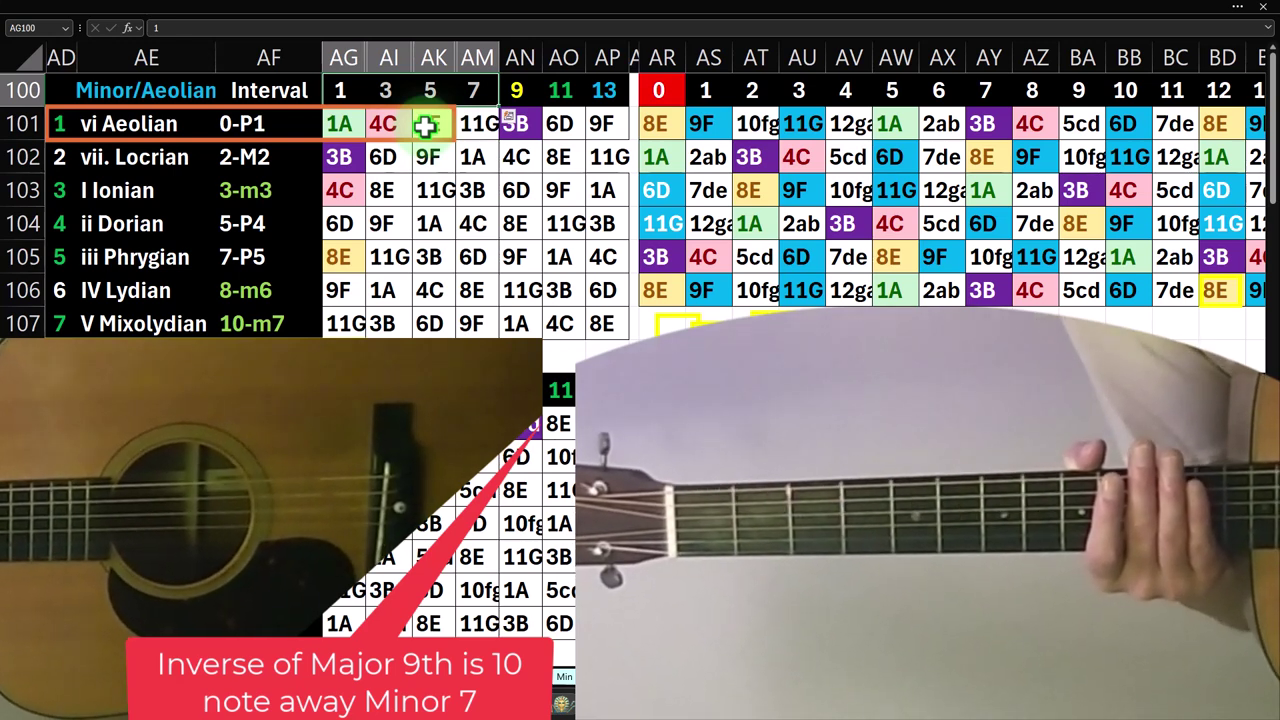
click(345, 124)
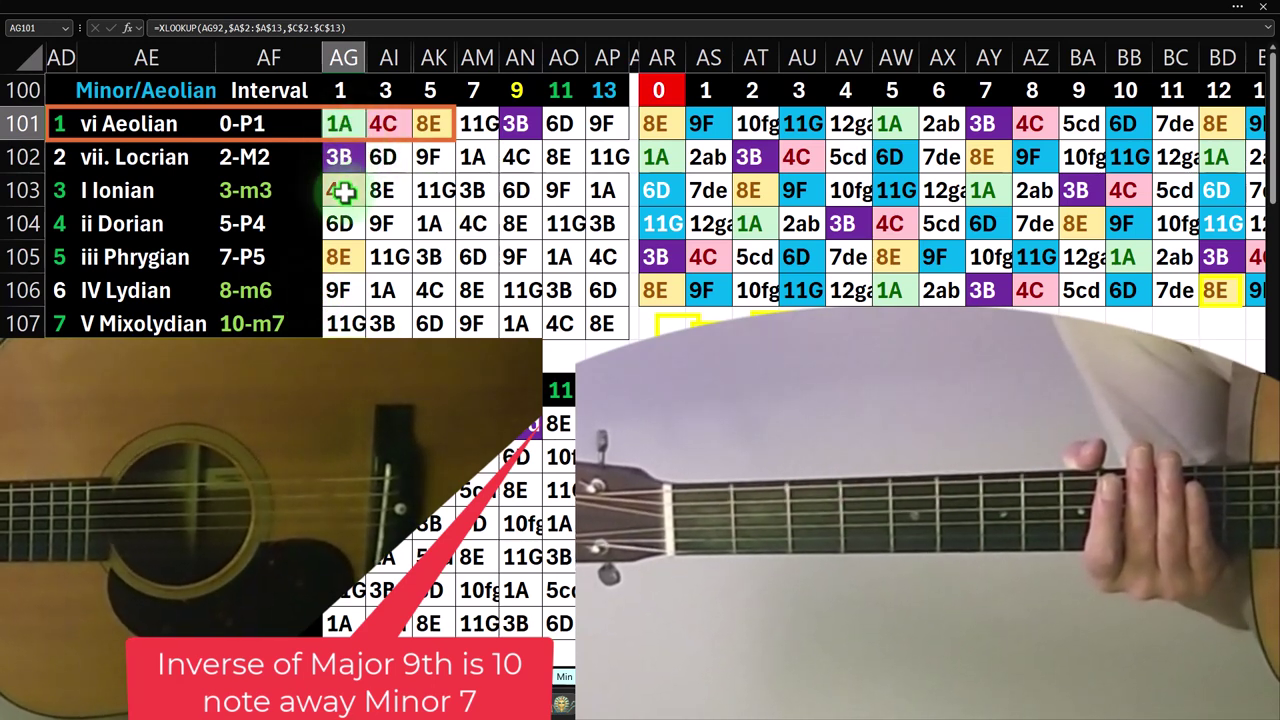
Step: Relate the 1-3-5, 7 and 9 headings to mode numbers 1, 7 and 2 in the Minor/Aeolian table
drag(340, 91, 418, 92)
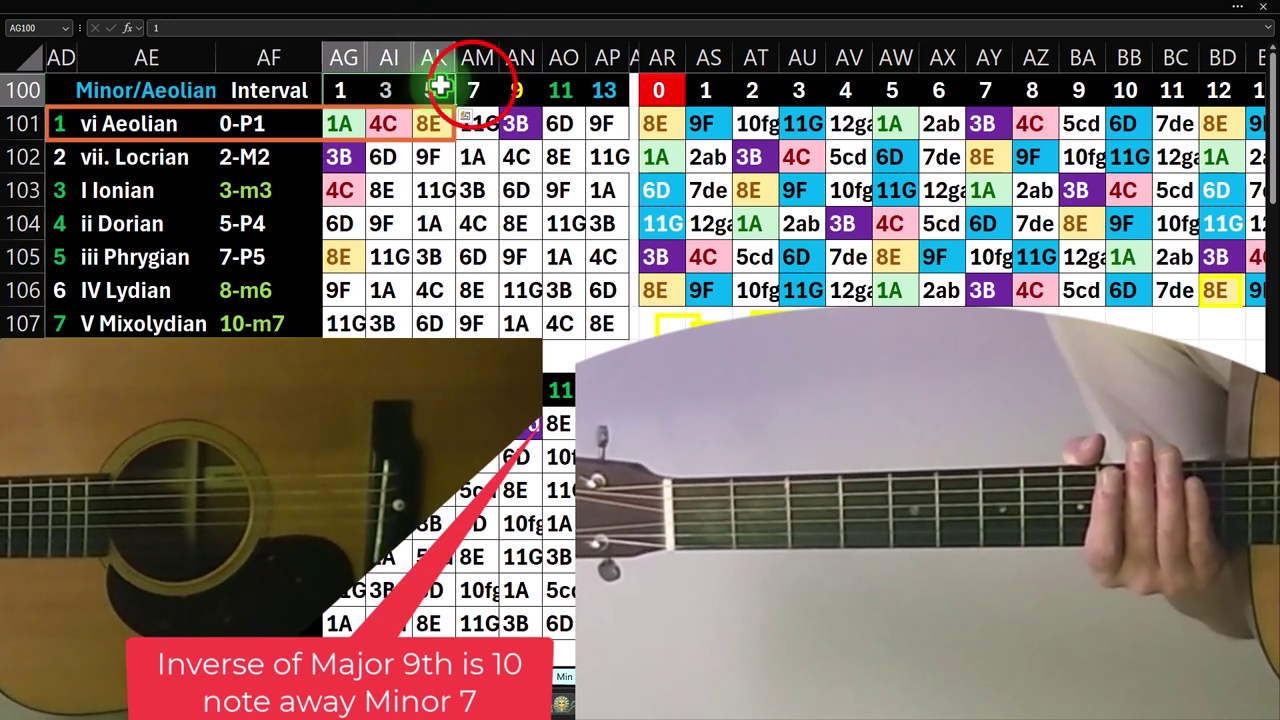
click(473, 88)
click(62, 316)
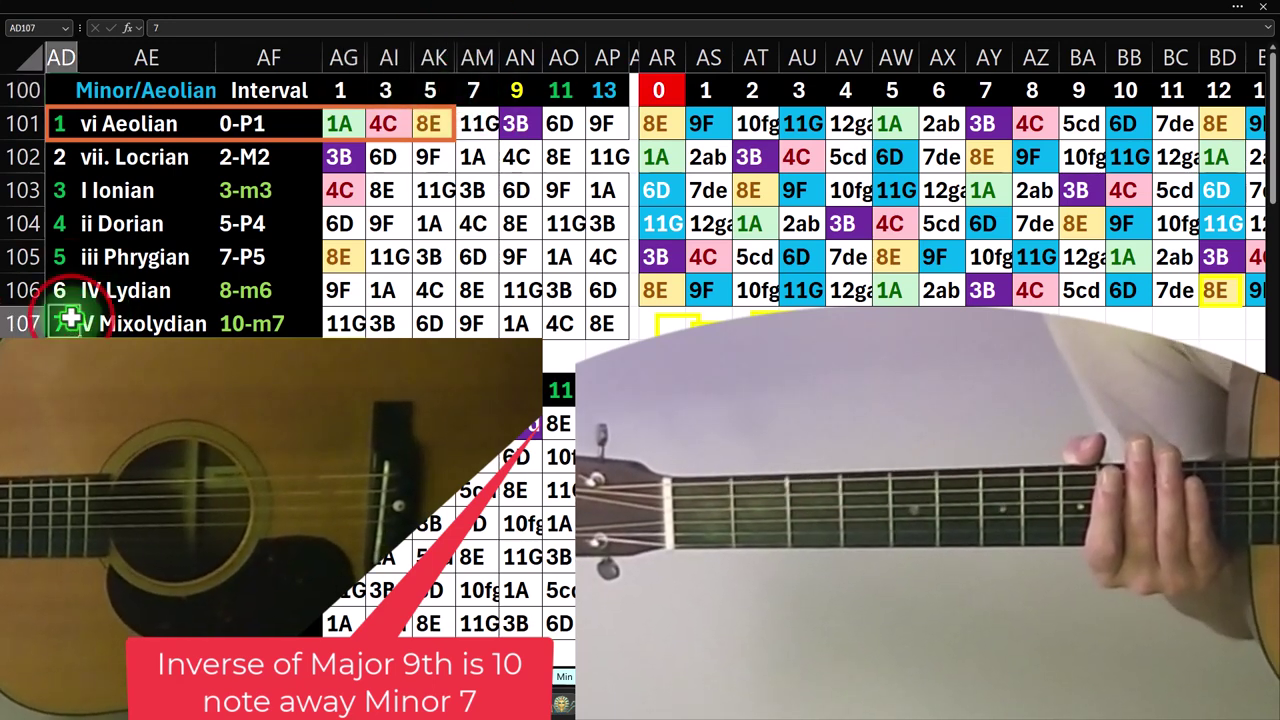
click(60, 123)
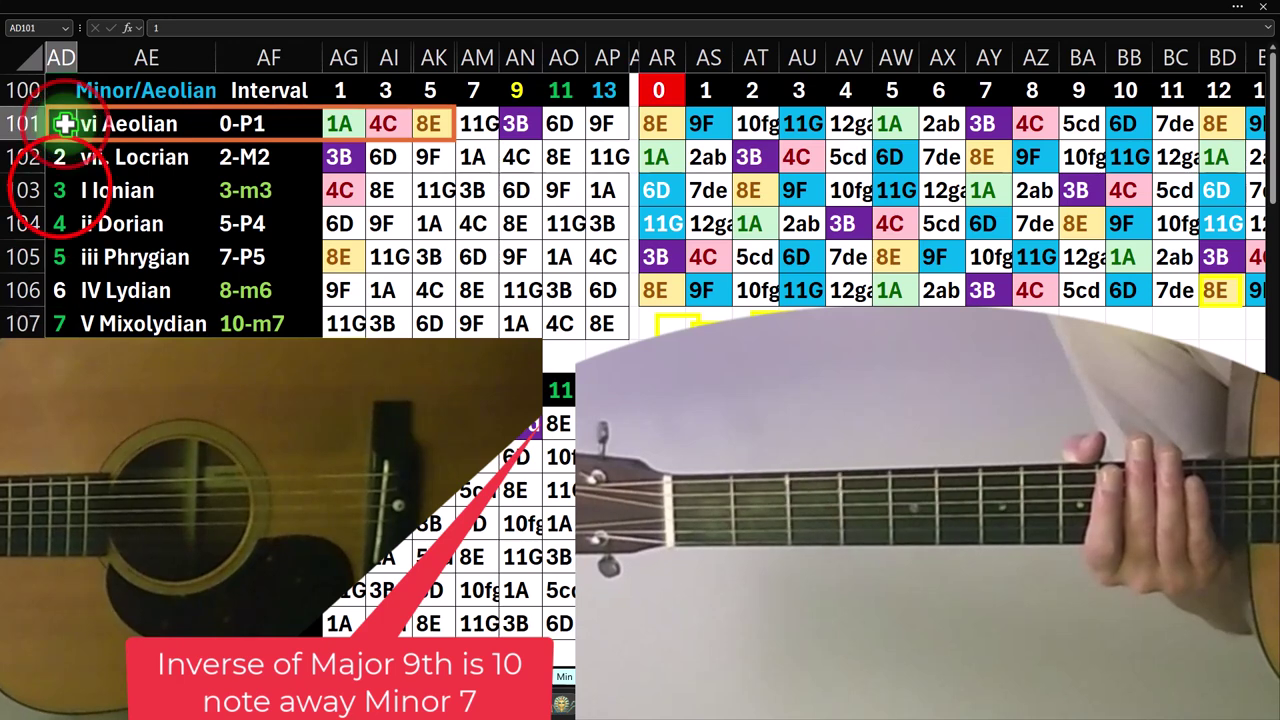
click(62, 318)
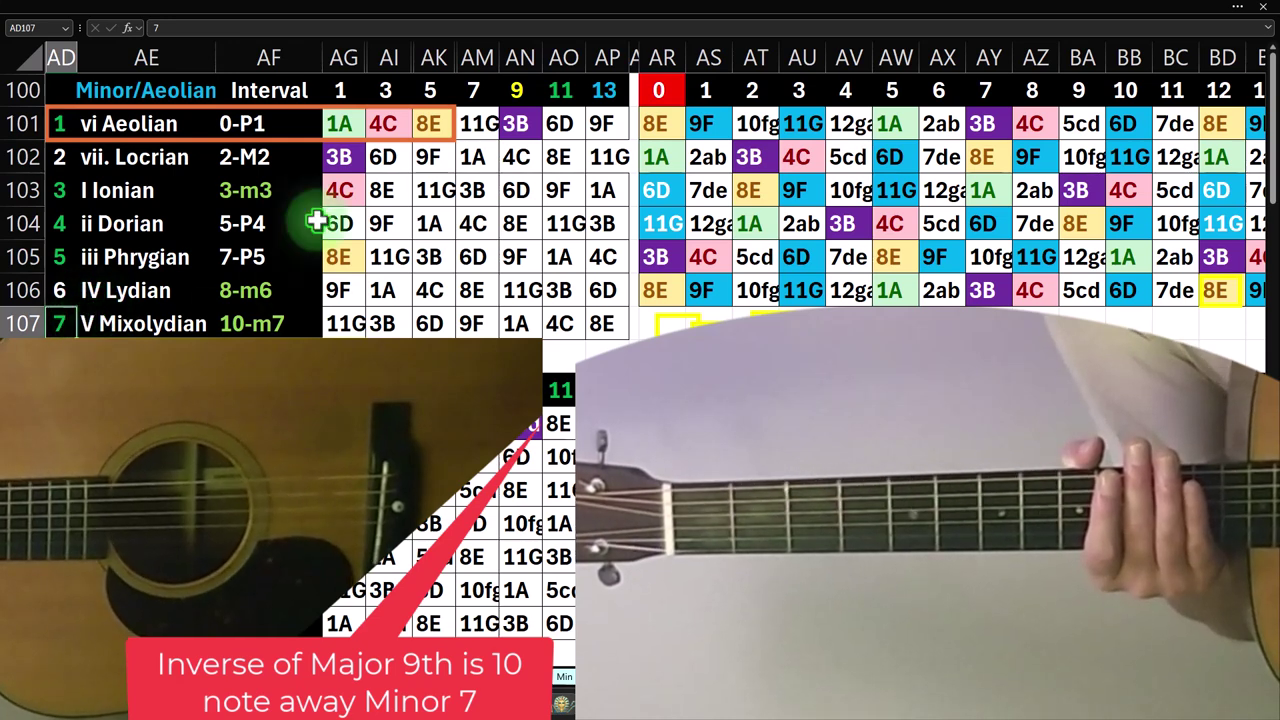
click(64, 155)
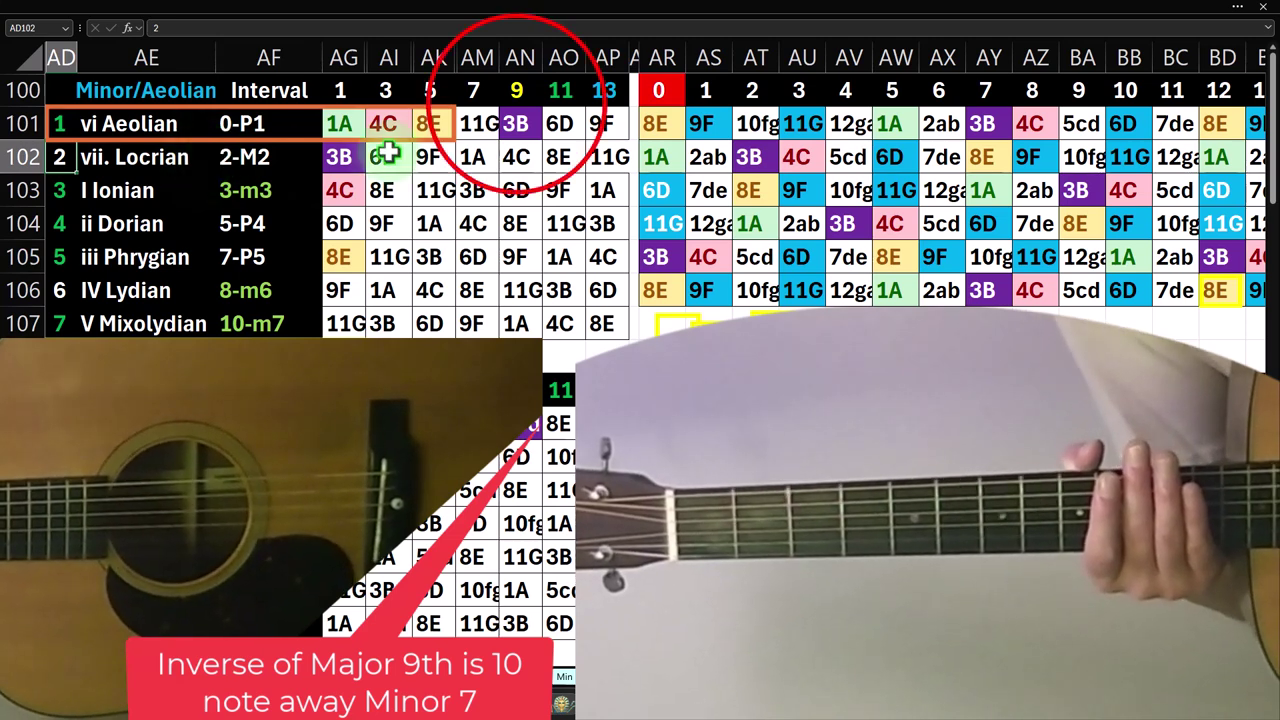
click(516, 98)
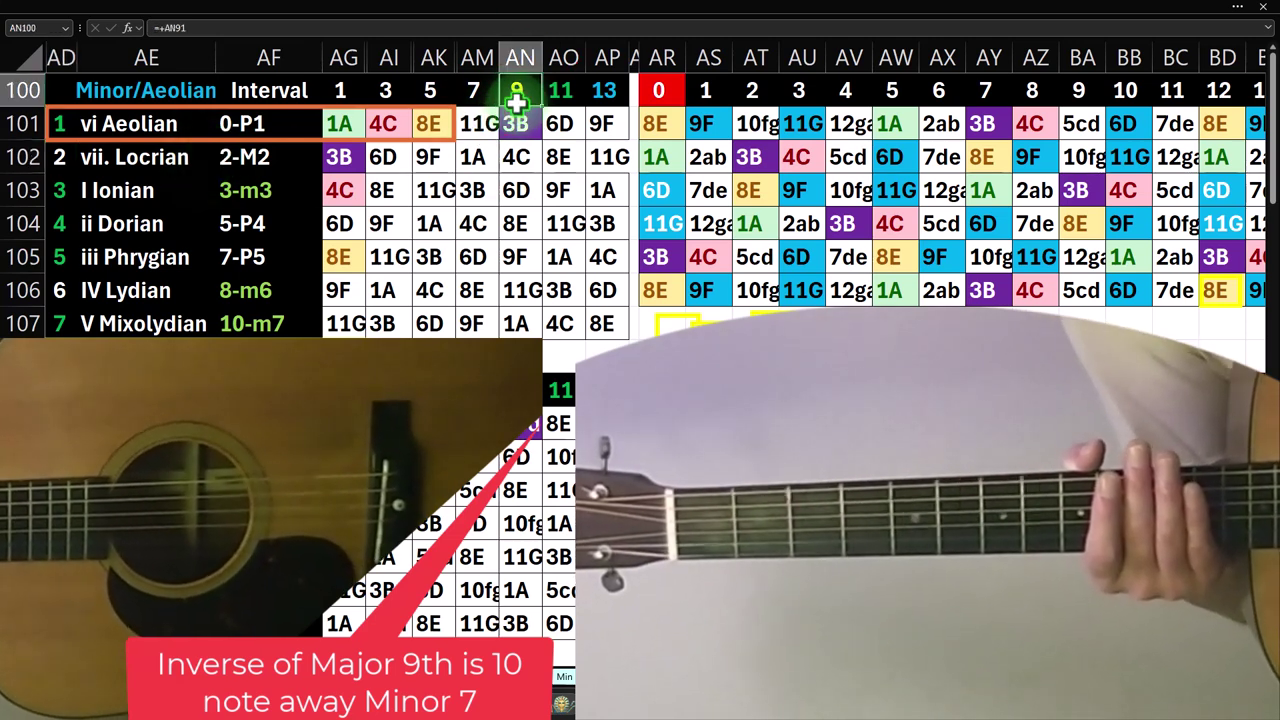